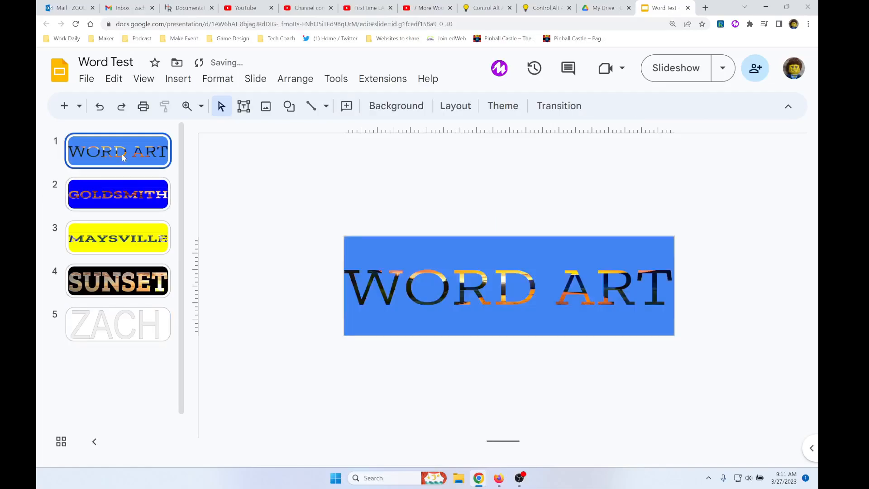
- Look through the five word art example slides and compare their lettering, backgrounds and picture effects
click(132, 183)
click(129, 237)
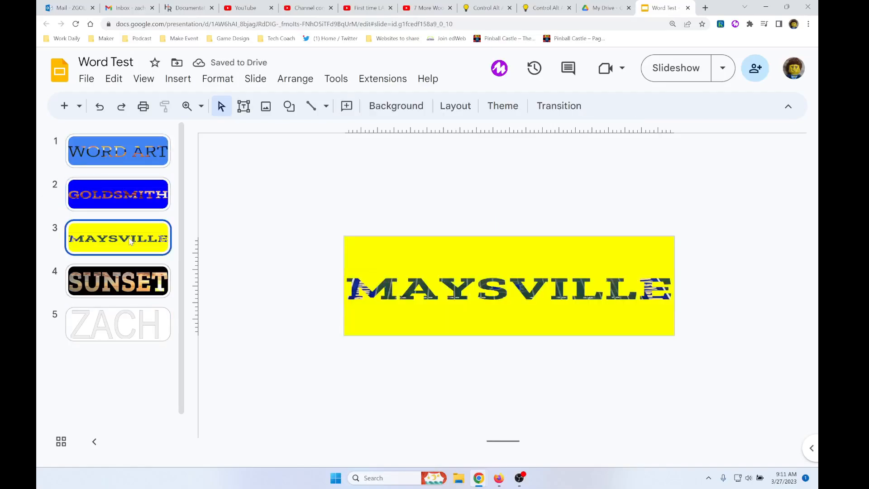
click(122, 166)
click(122, 283)
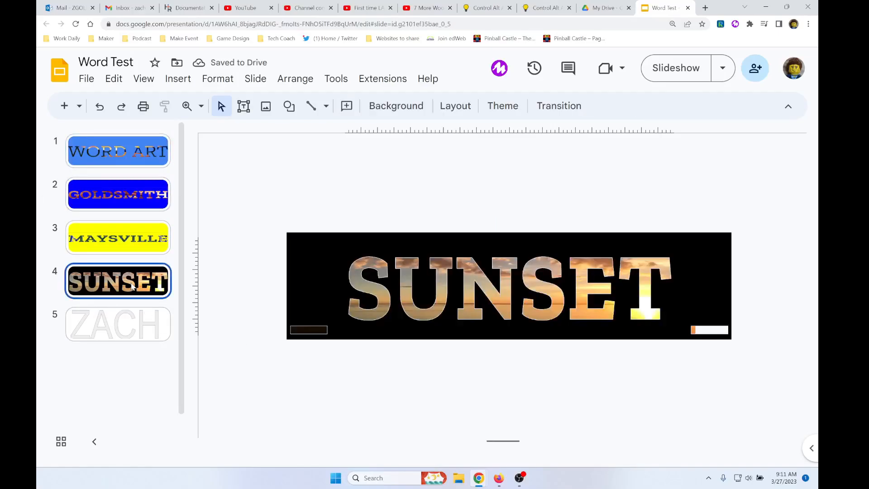
click(132, 318)
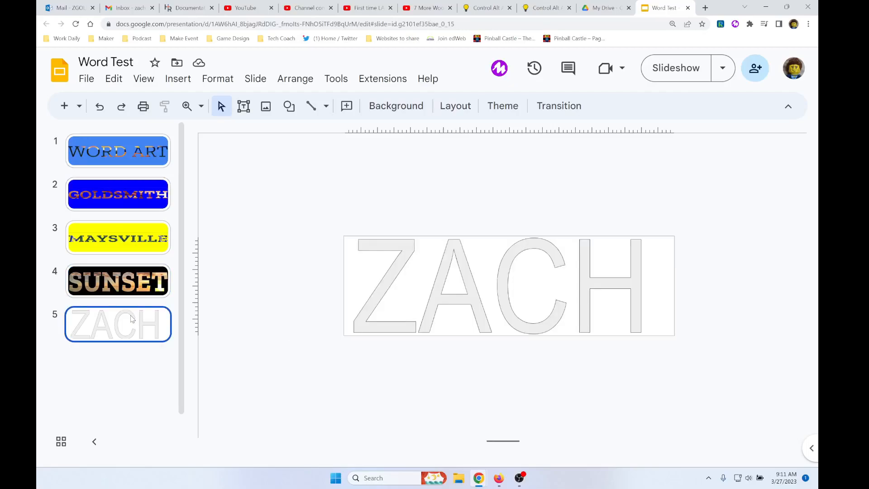
click(135, 281)
click(136, 244)
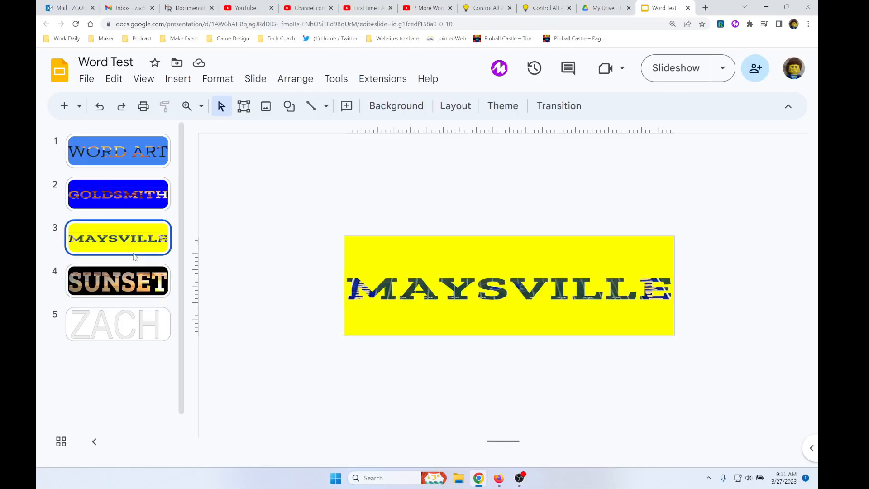
click(133, 319)
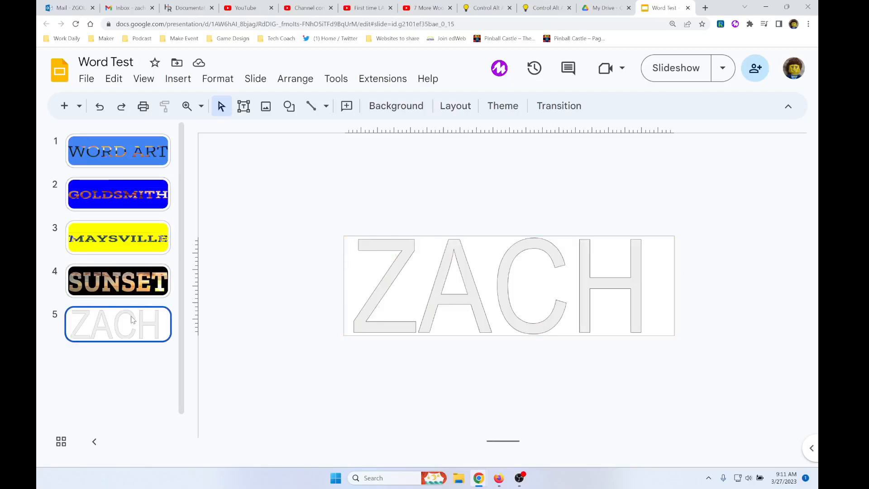
- Check the page setup dimensions of the Word Test presentation, leaving them as they are
click(86, 79)
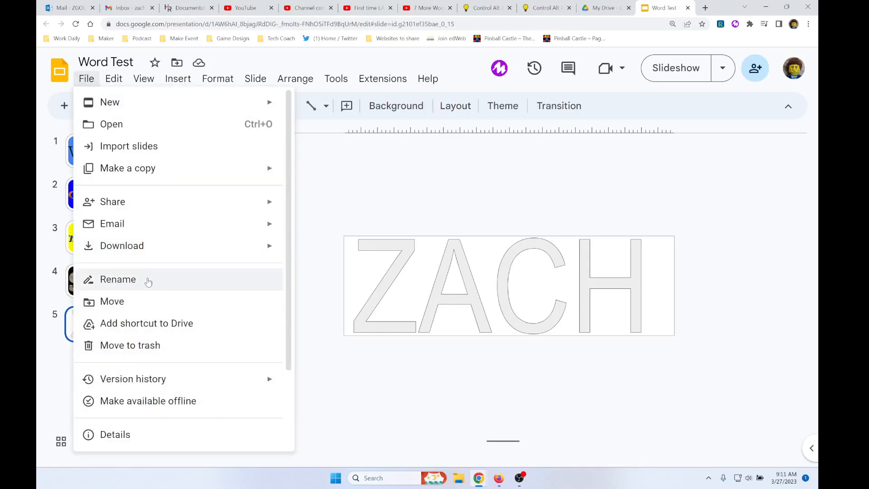
click(86, 79)
click(86, 79)
scroll(172, 325, down, 3)
click(160, 392)
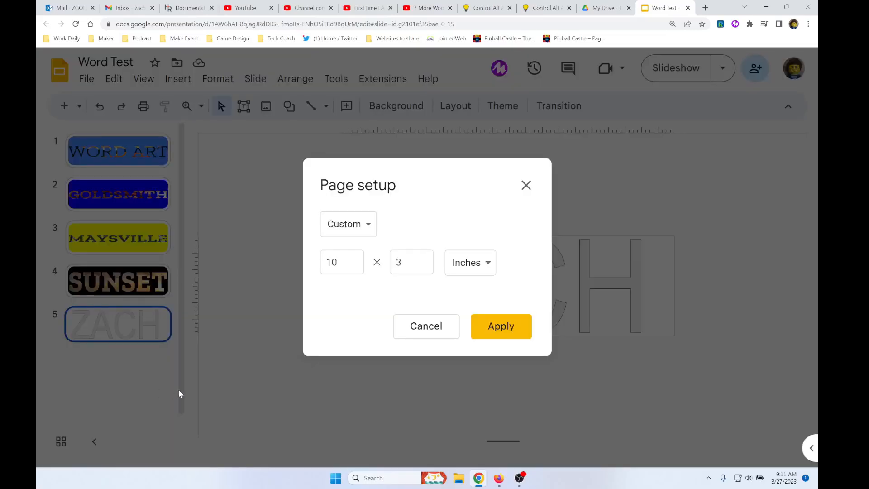
click(526, 185)
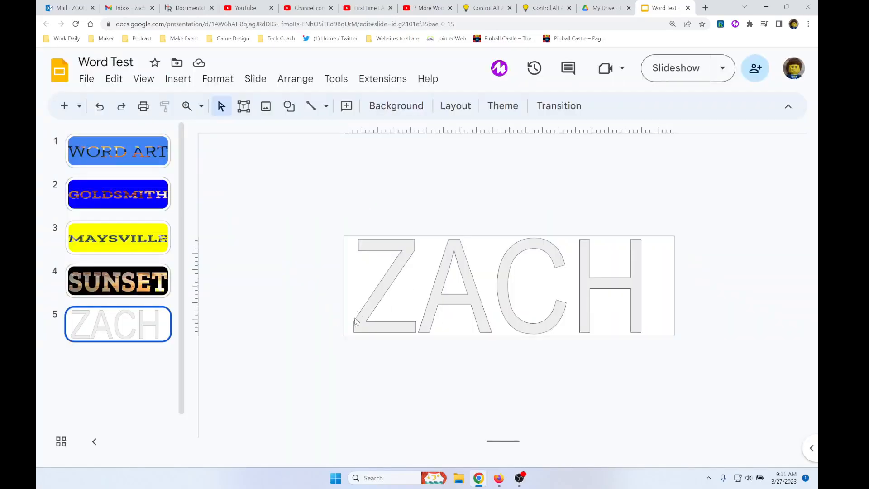
- Centre the outlined name word art horizontally and vertically on the fifth slide
click(90, 84)
mouse_move(101, 106)
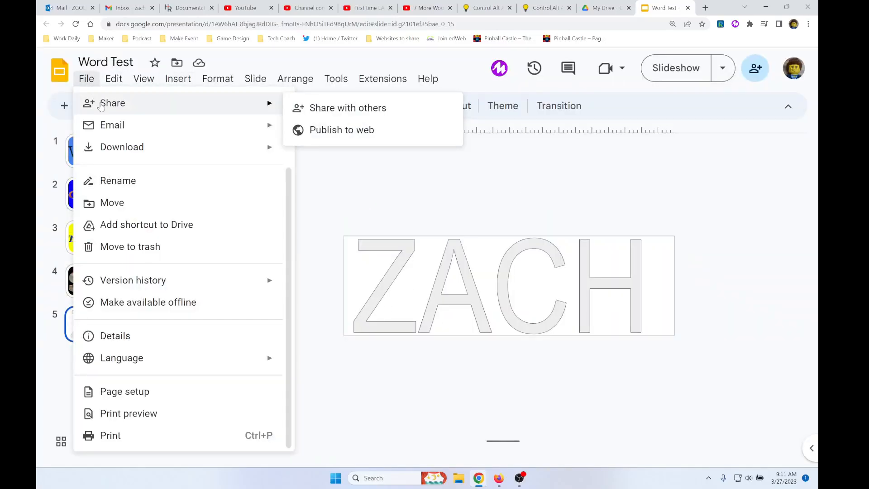
click(448, 246)
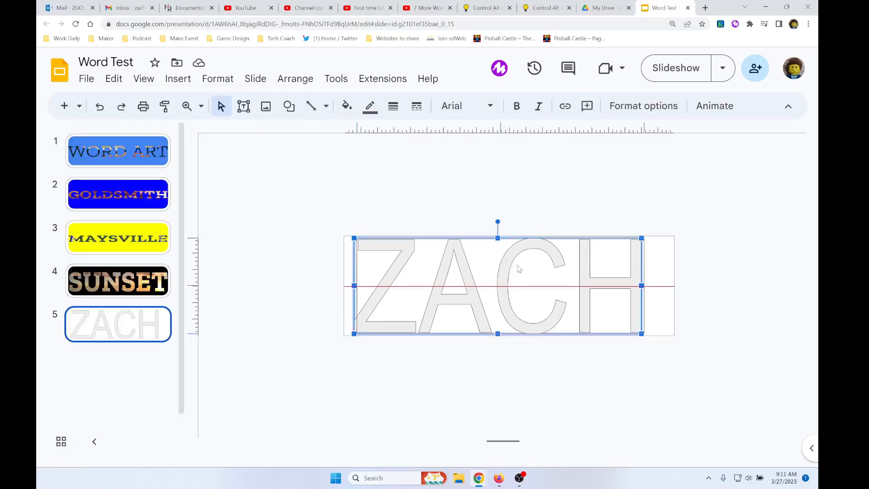
drag(513, 267, 523, 265)
- Leave the Word Test presentation and create a new blank presentation from the Slides home page
click(94, 85)
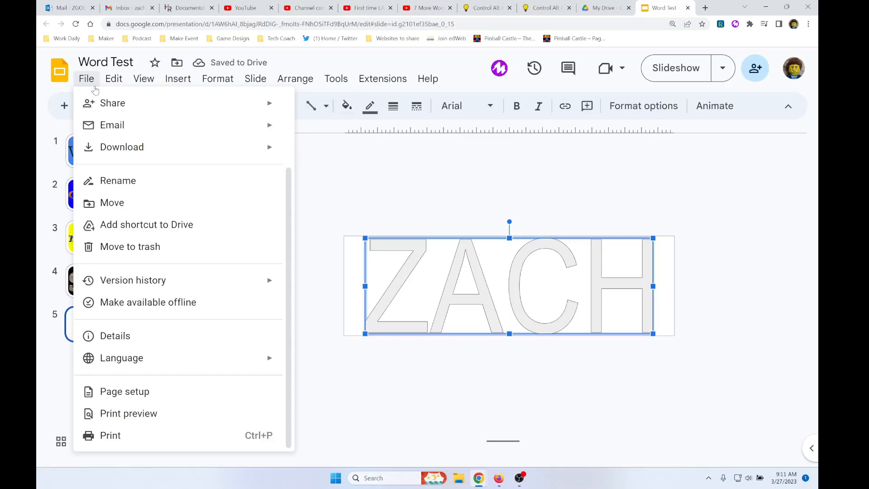
mouse_move(106, 114)
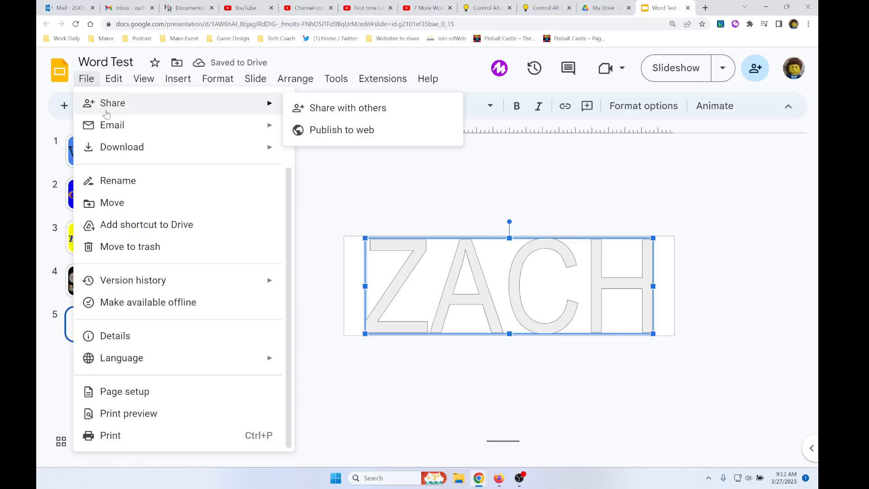
click(63, 105)
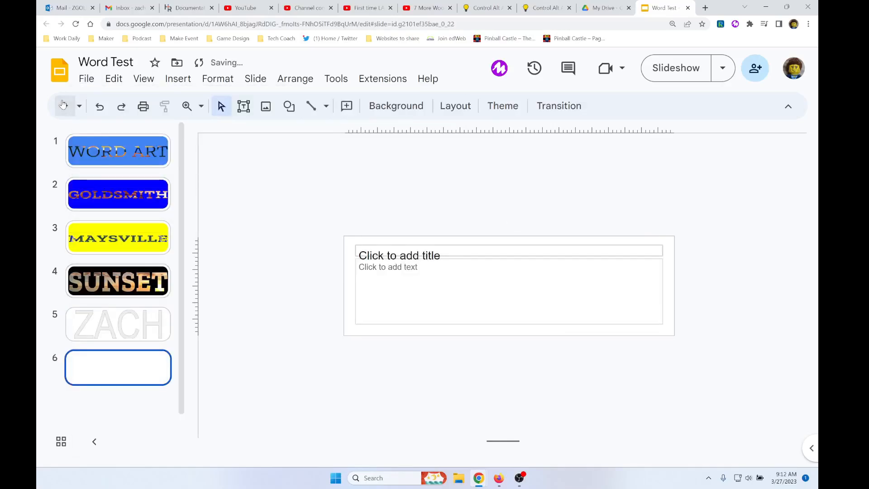
click(61, 72)
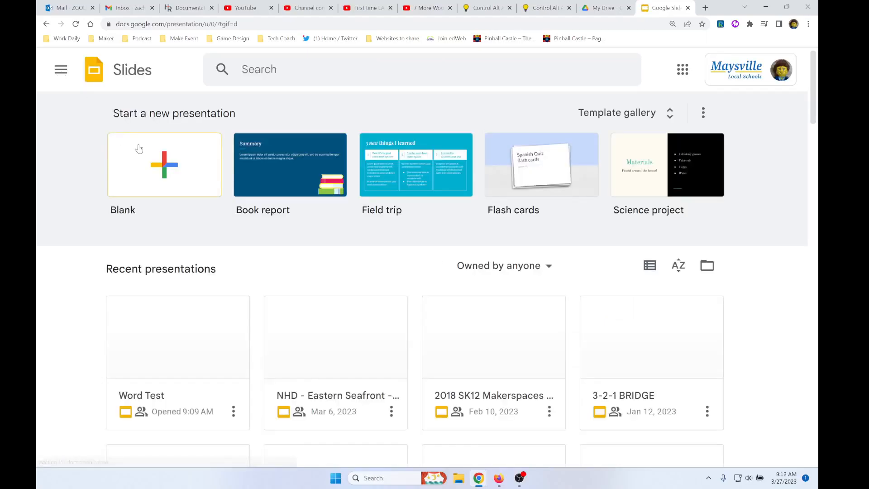
click(199, 164)
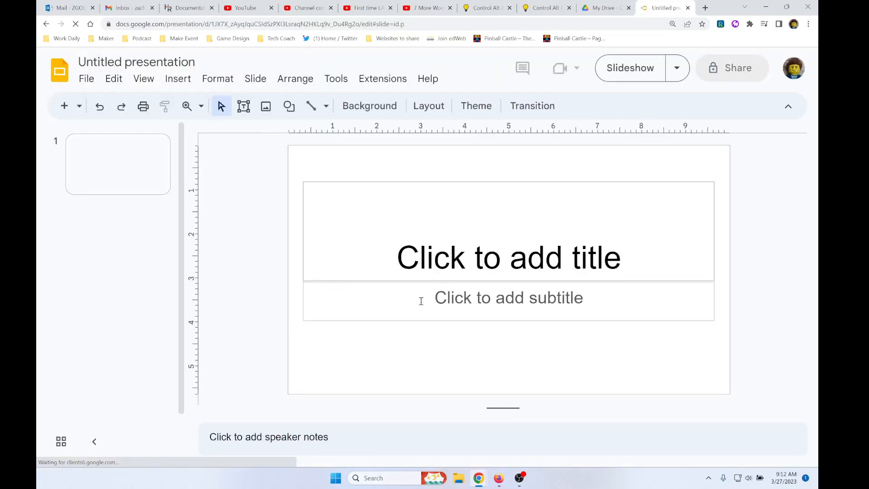
- Dismiss the theme suggestions and delete the title and subtitle placeholders from the first slide
click(413, 277)
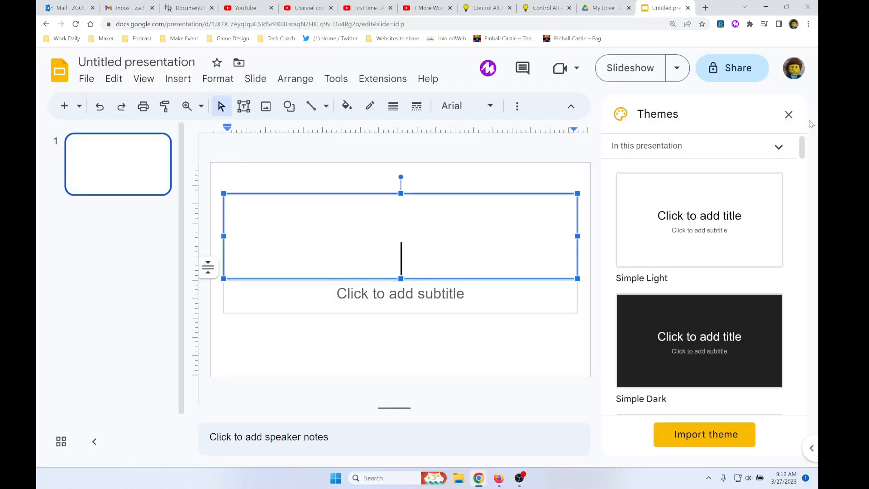
click(788, 114)
key(Escape)
key(Delete)
click(526, 312)
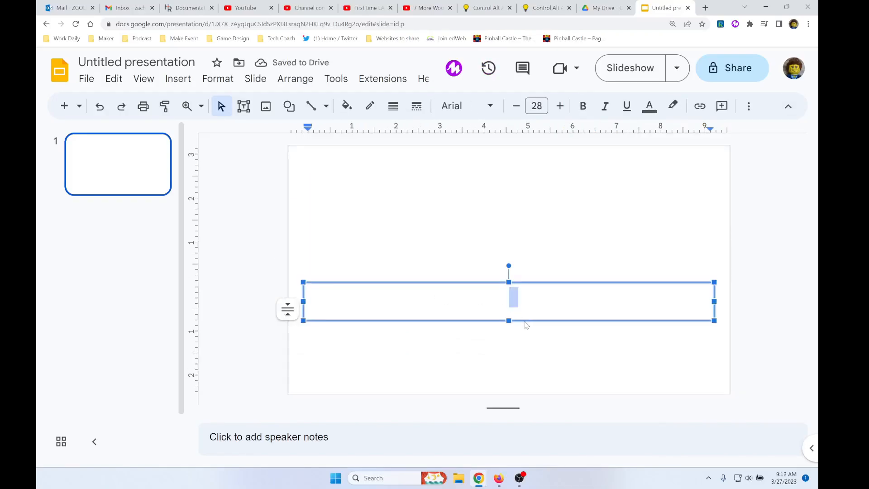
key(Escape)
key(Delete)
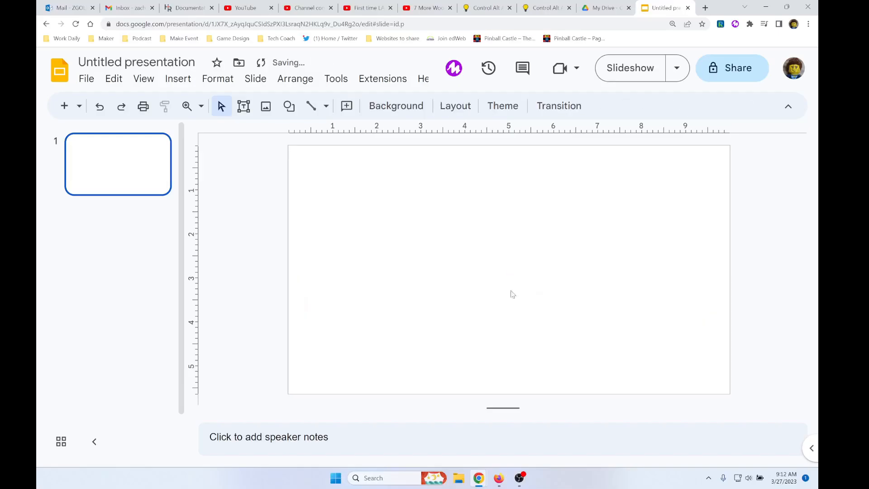
- Insert the first name in capitals as word art and enlarge it to about 8.3 by 3.7 inches
click(177, 79)
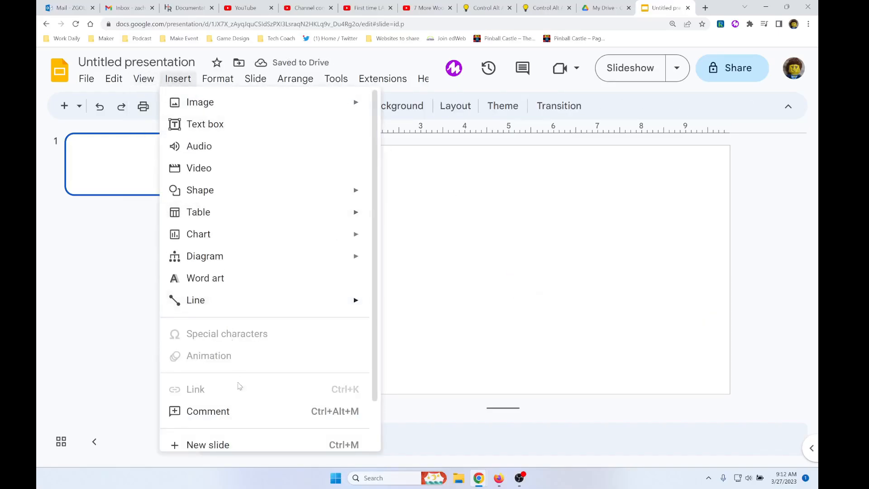
click(239, 280)
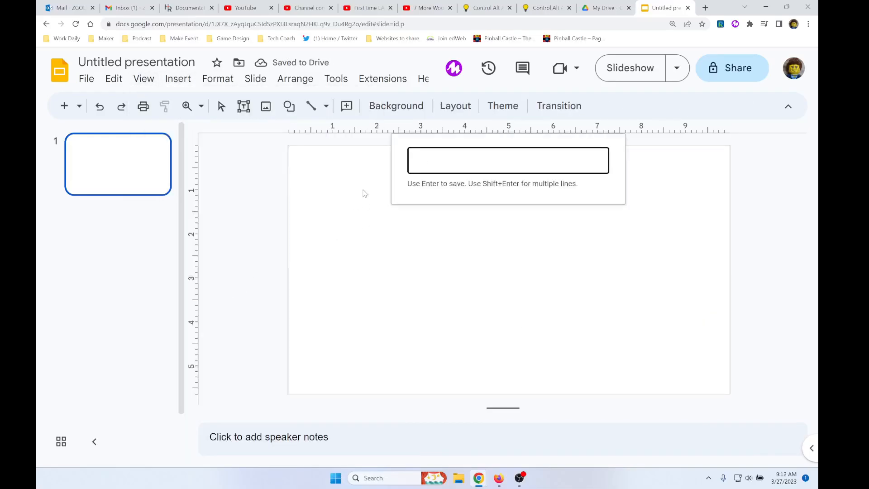
text(ZACH)
key(Return)
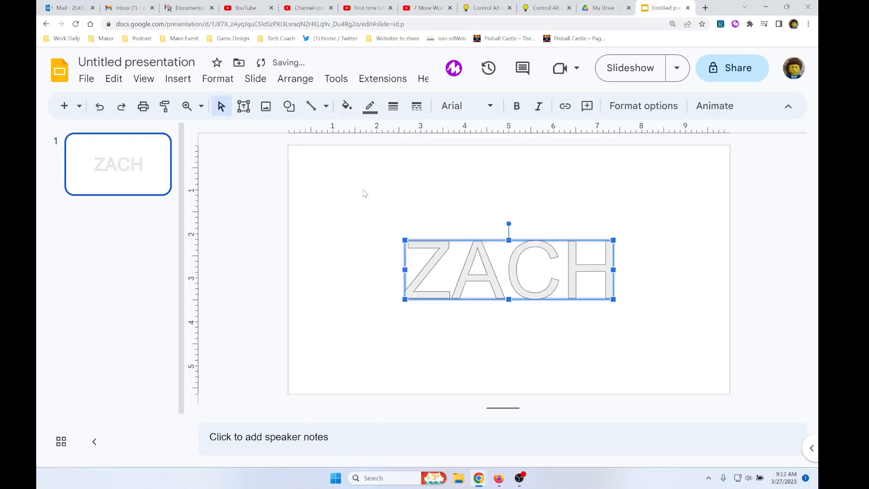
drag(404, 240, 312, 186)
drag(613, 299, 677, 348)
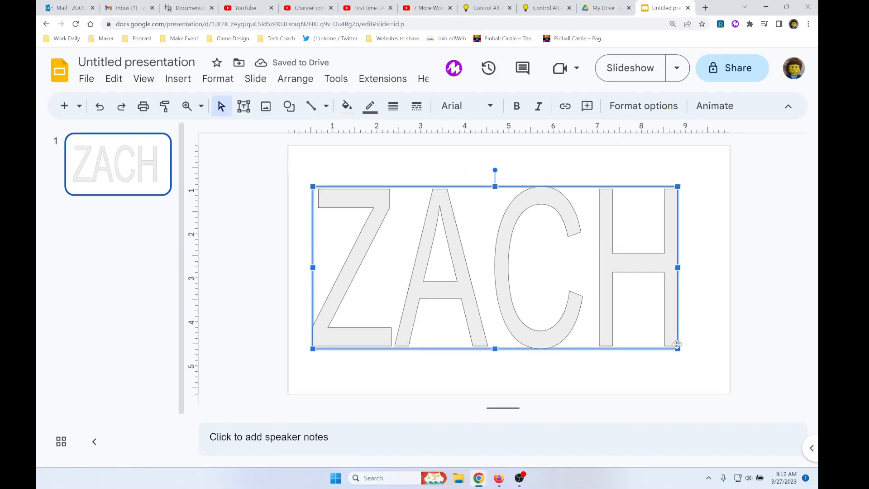
- Search the additional fonts for ZILLA to locate the Zilla Slab Highlight font
click(481, 113)
click(481, 113)
click(481, 113)
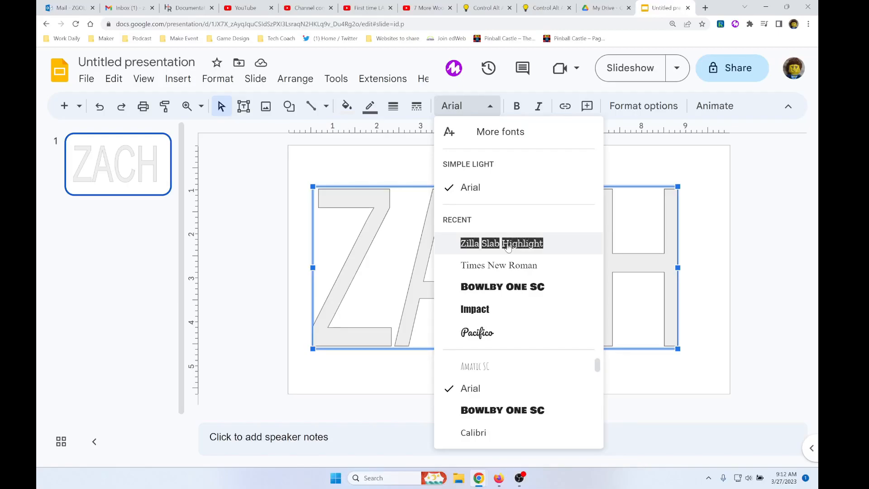
click(489, 131)
click(188, 155)
text(ZILLA)
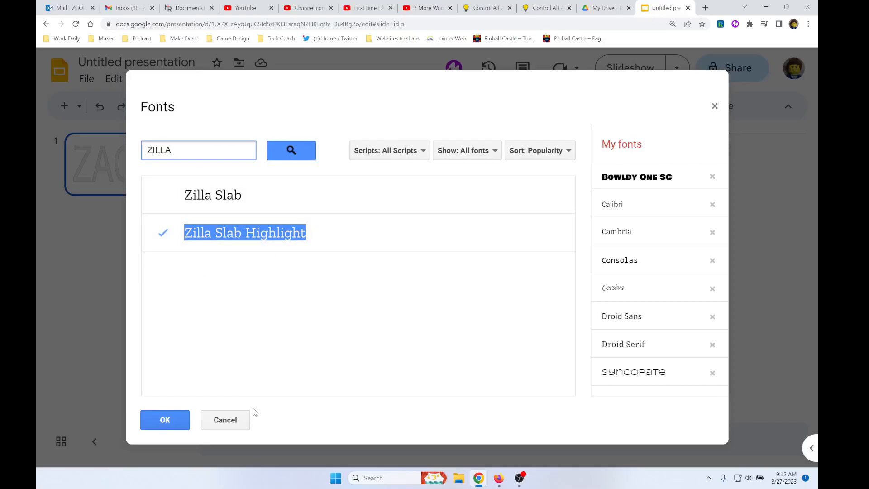
click(230, 417)
- Apply the Zilla Slab Highlight font in bold to the word art and move it up over the slide
click(437, 107)
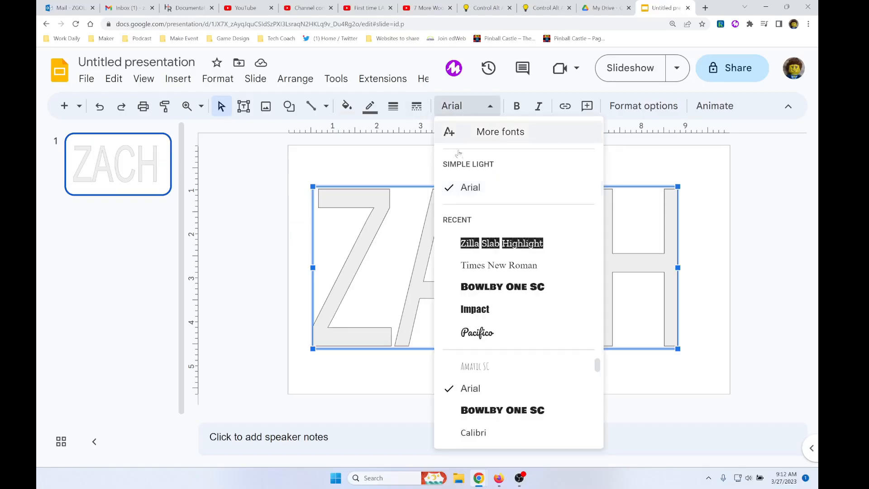
click(484, 242)
drag(467, 247, 475, 206)
click(517, 107)
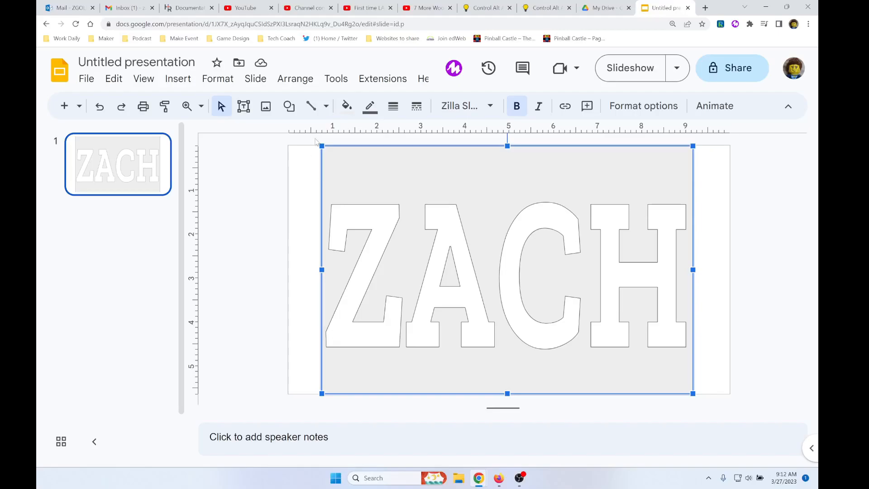
- Resize the word art to about 9.4 by 5.2 inches and reposition it within the slide
drag(320, 145, 302, 172)
drag(693, 172, 716, 166)
drag(646, 267, 579, 287)
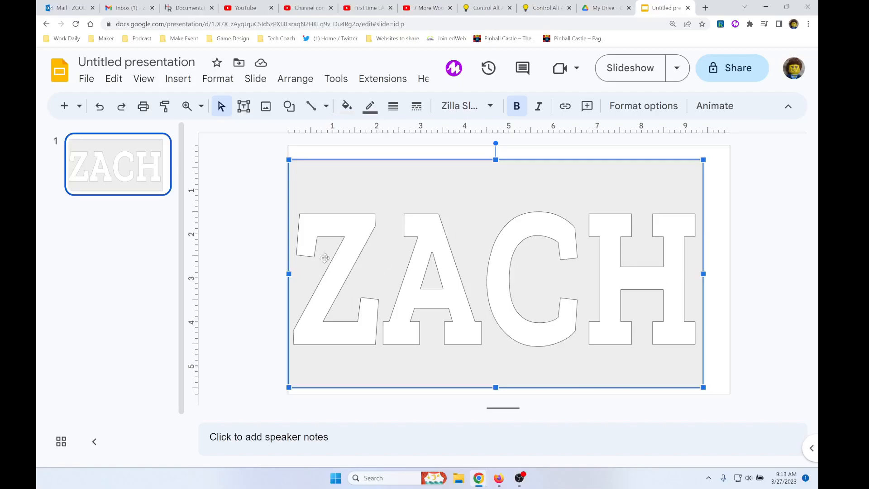
drag(339, 170, 340, 153)
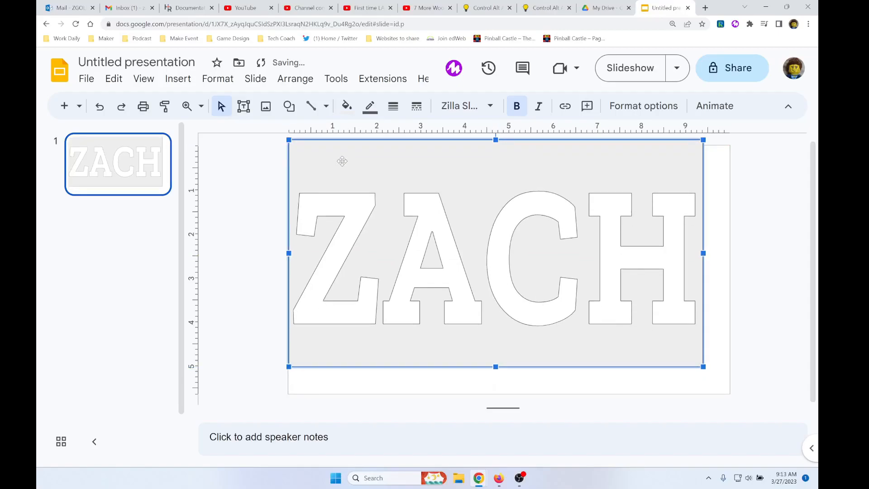
drag(347, 165, 353, 188)
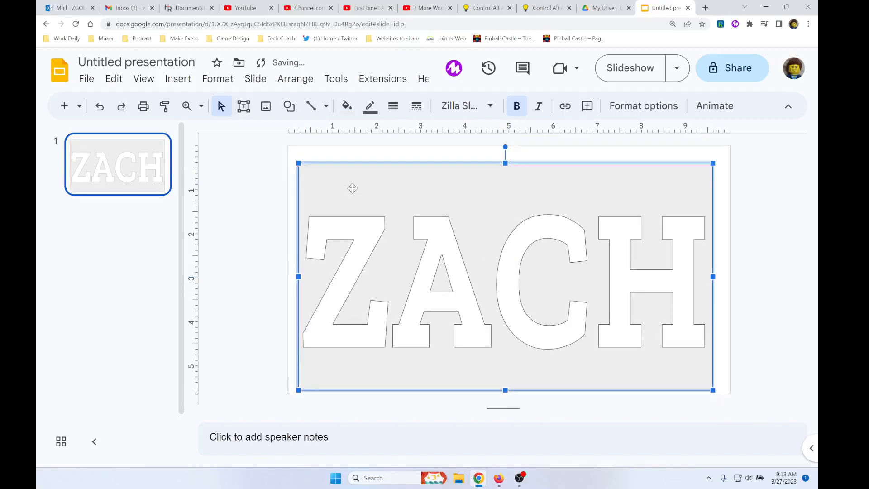
- Cut the word art from the slide and set the custom page size to 10 x 4 inches
key(Delete)
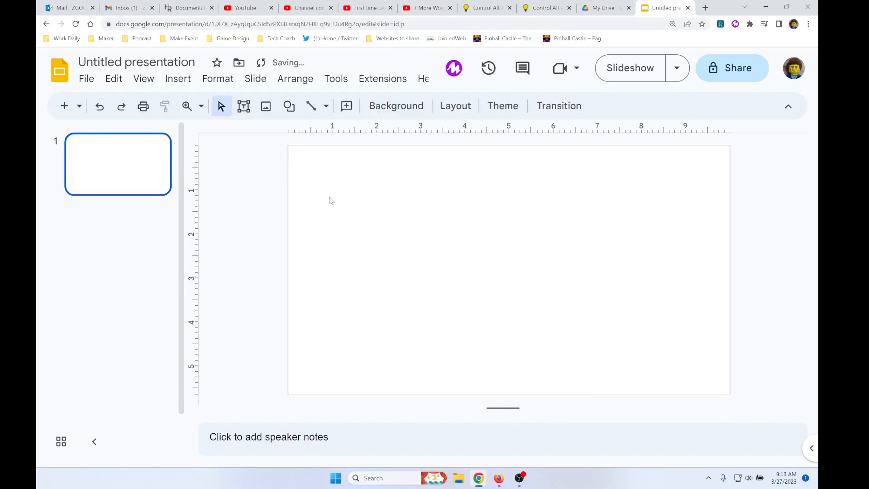
click(90, 78)
scroll(167, 362, down, 3)
click(167, 390)
click(405, 256)
click(398, 287)
drag(417, 283, 380, 284)
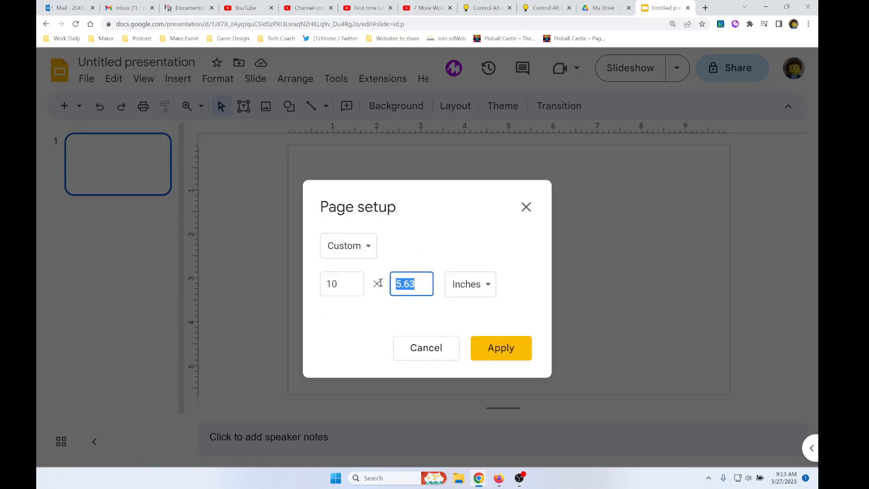
text(4)
click(500, 348)
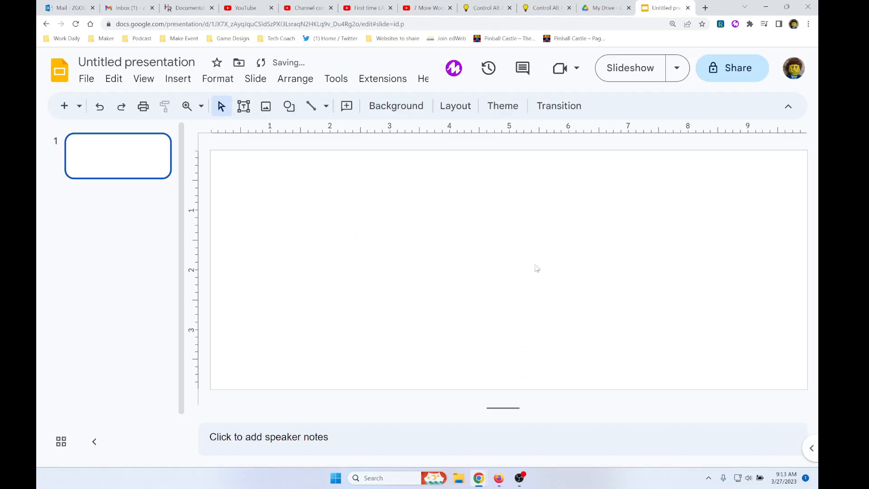
- Paste the cut word art onto the resized slide and shift it up toward the slide's left edge
key(ctrl+v)
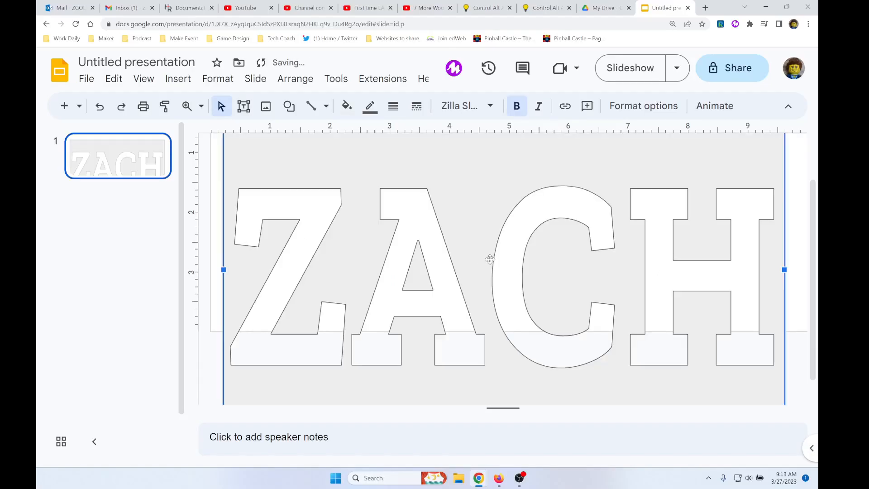
drag(471, 249, 476, 228)
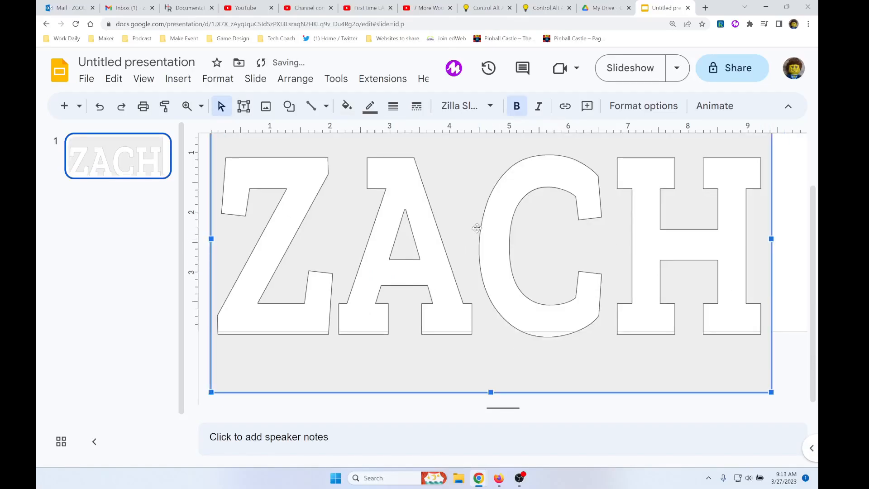
- Set the browser zoom to 100% and reduce the slide zoom so the whole word art fits in view
key(ctrl+minus)
key(ctrl+minus)
key(ctrl+plus)
key(ctrl+plus)
key(ctrl+plus)
key(ctrl+plus)
key(ctrl+plus)
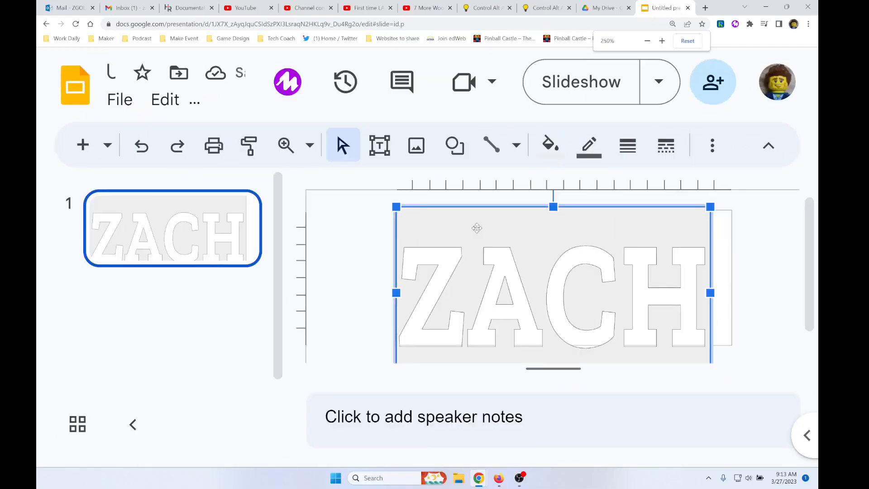
key(ctrl+minus)
key(ctrl+minus)
key(ctrl+minus)
key(ctrl+minus)
key(ctrl+minus)
key(ctrl+minus)
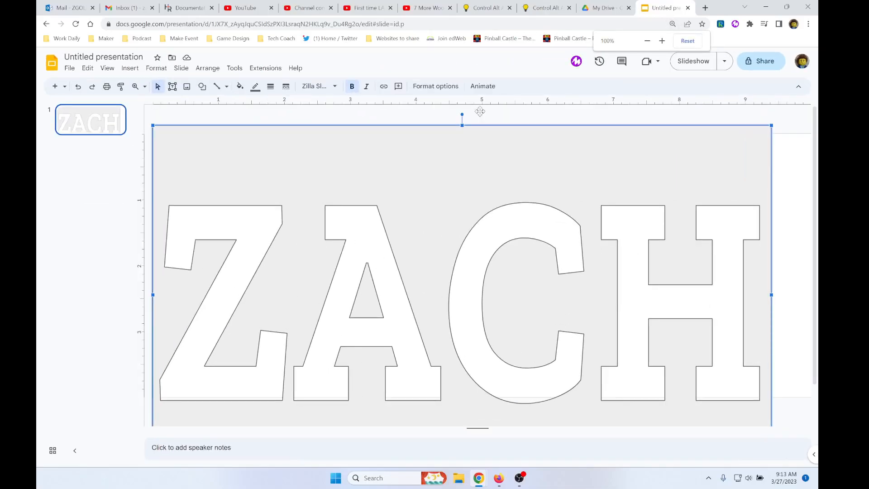
click(107, 68)
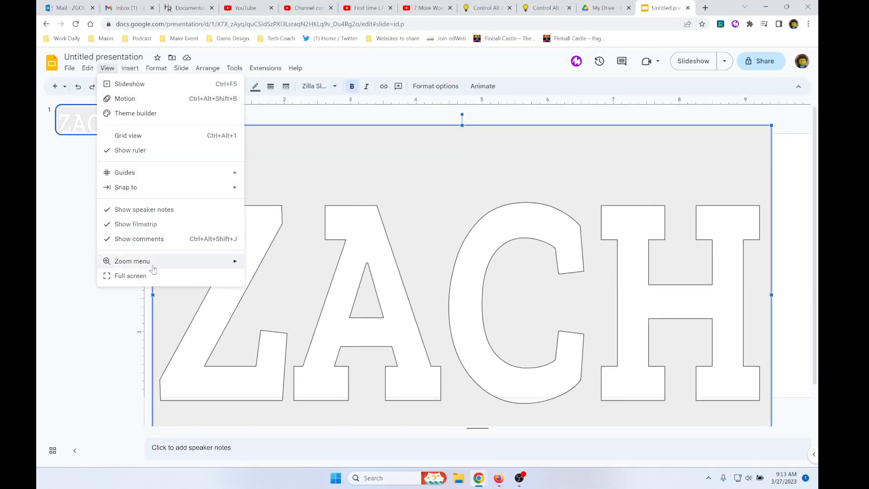
mouse_move(153, 265)
click(275, 345)
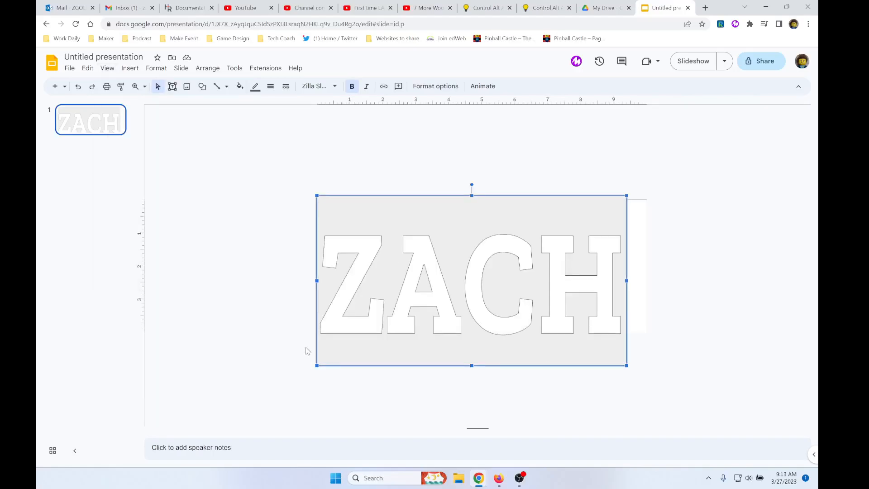
- Reposition the word art over the slide and make its fill transparent
mouse_move(391, 221)
mouse_down()
mouse_move(520, 270)
mouse_move(401, 212)
mouse_up()
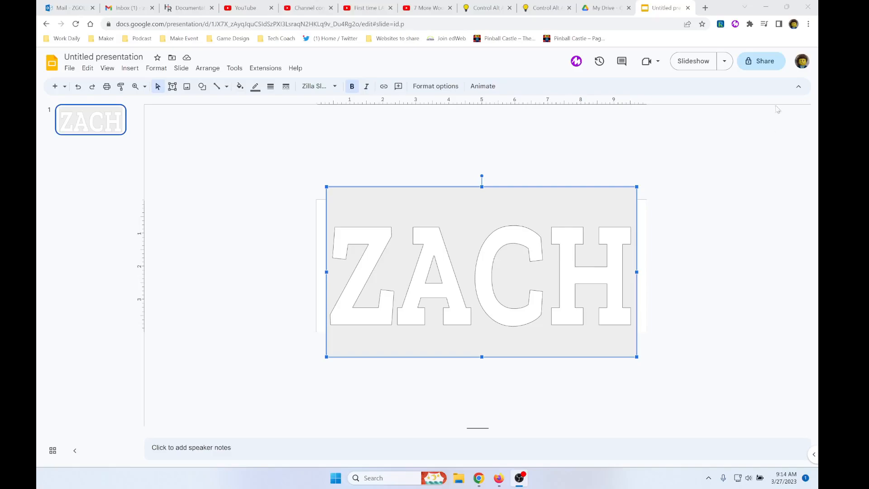
mouse_move(405, 211)
mouse_down()
mouse_move(382, 206)
mouse_move(475, 267)
mouse_move(431, 207)
mouse_move(403, 203)
mouse_up()
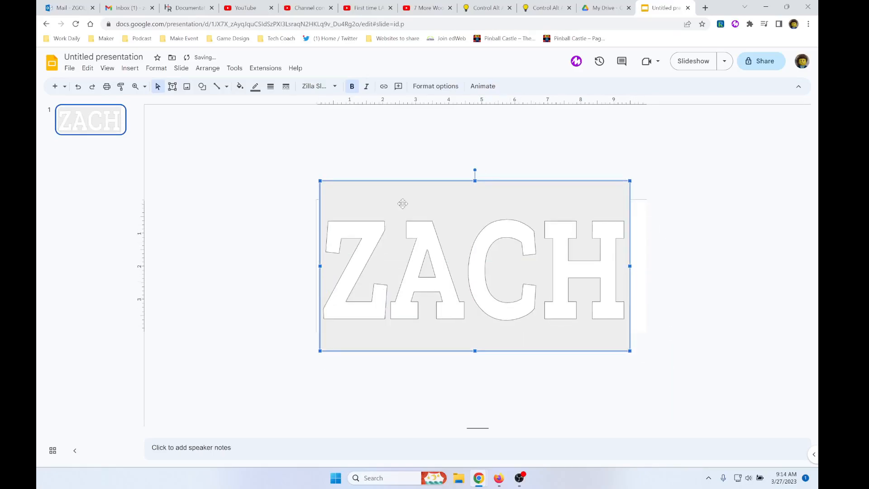
right_click(414, 207)
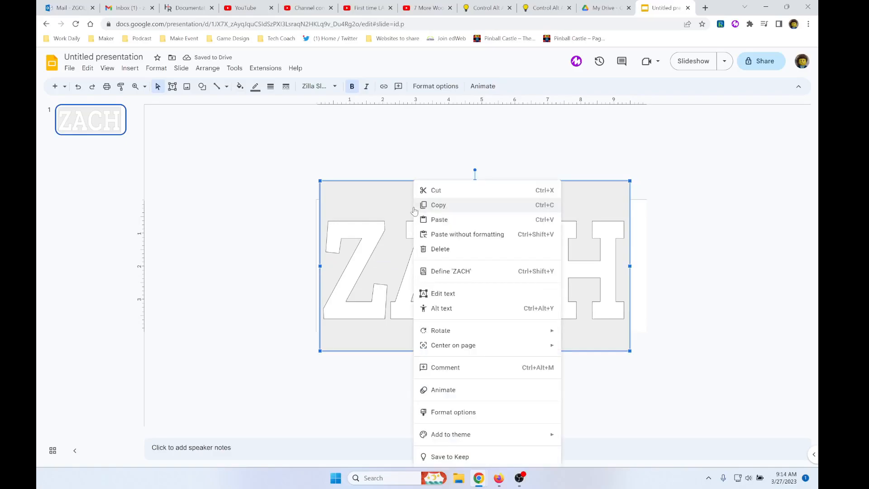
click(404, 205)
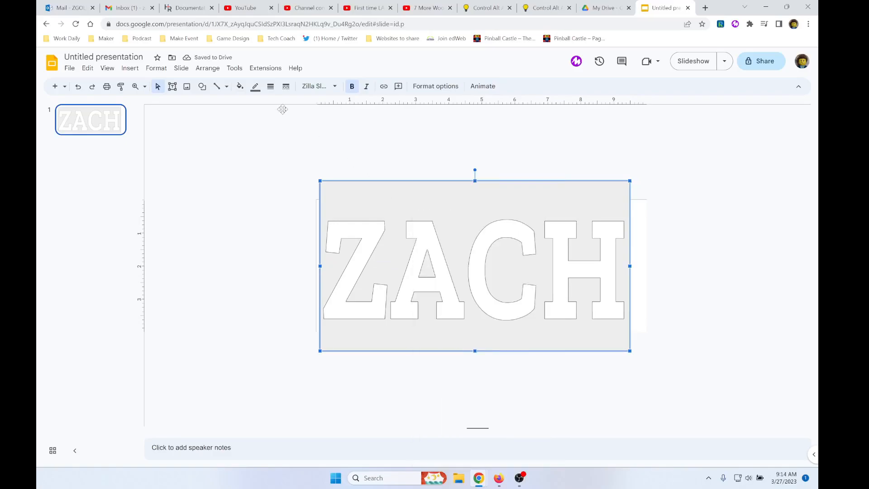
click(239, 86)
click(279, 269)
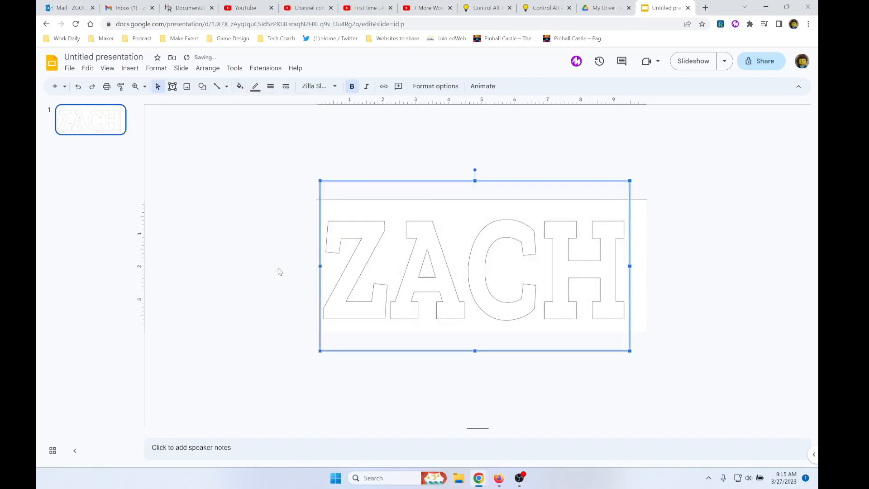
click(458, 158)
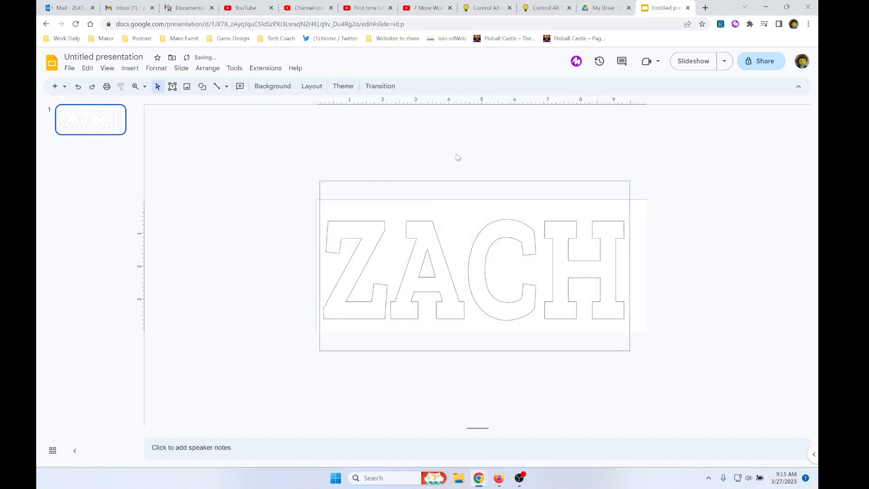
- Align the word art with the slide's left edge and enlarge it proportionally to about 9.9 by 5.3 inches
click(483, 201)
drag(490, 201, 487, 201)
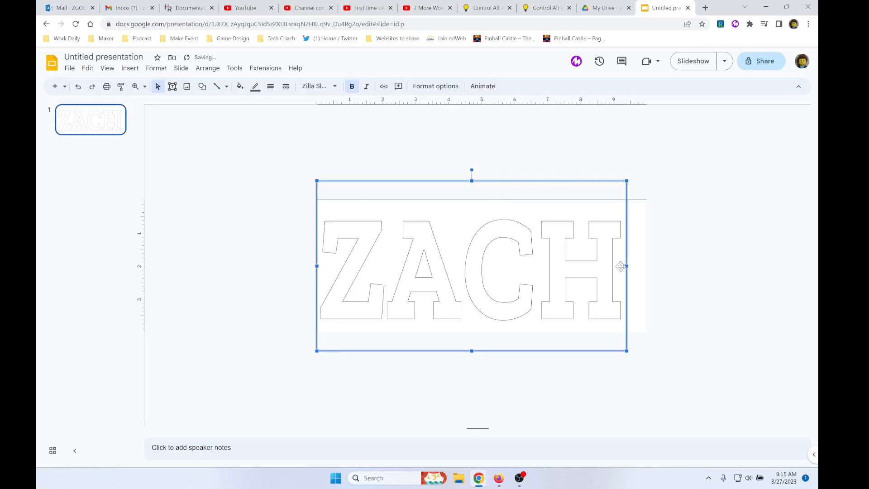
drag(626, 351, 643, 356)
click(504, 398)
click(487, 282)
click(508, 390)
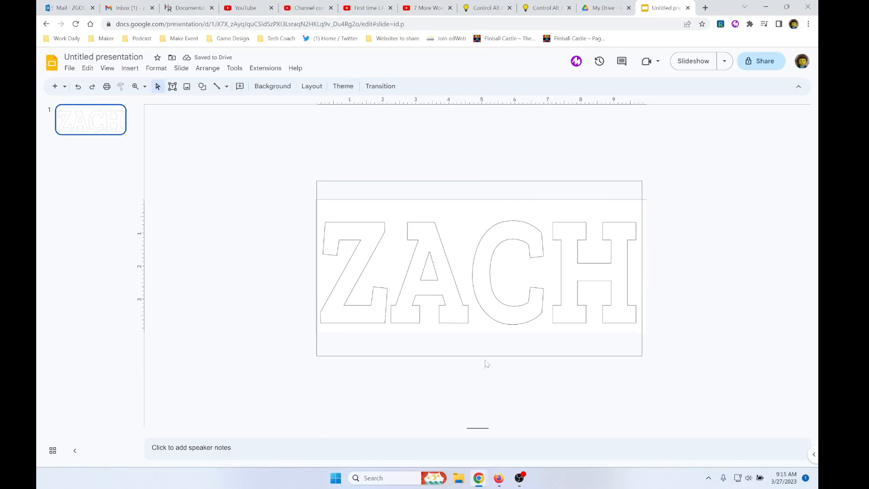
- Edit the word art text to add an underscore before and after the name
double_click(437, 300)
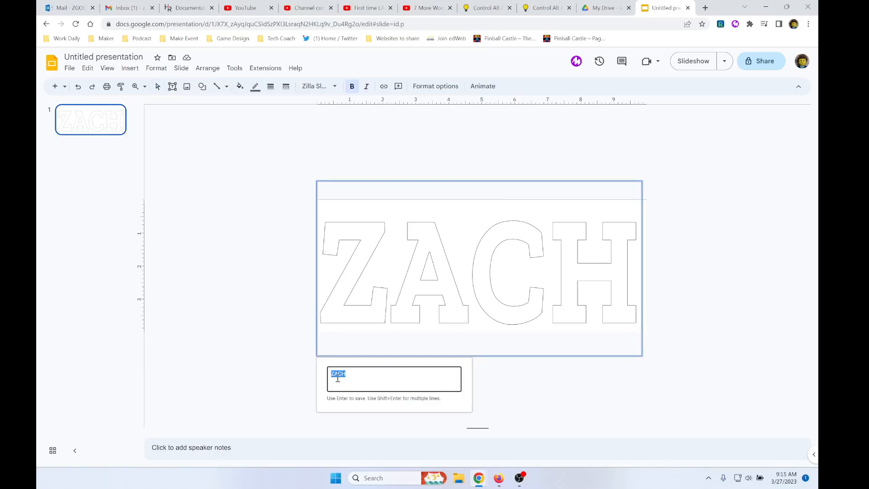
click(333, 376)
text(_)
key(Return)
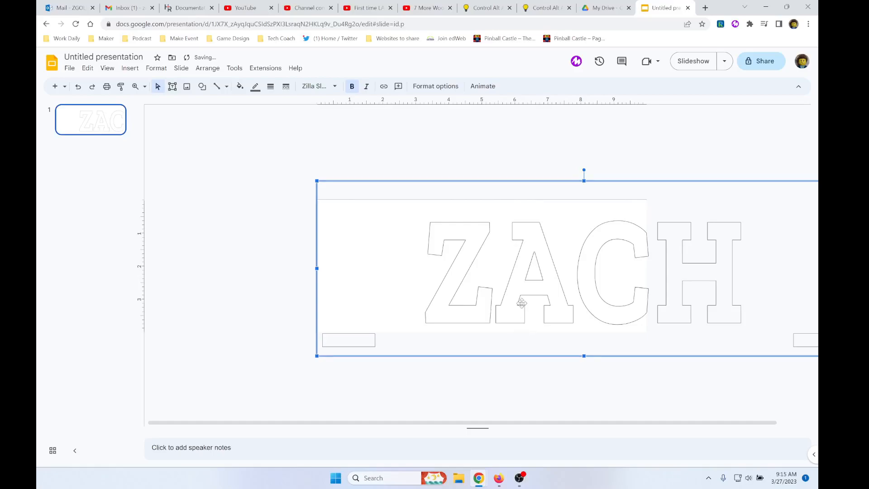
- Center the widened word art on the slide so the name fits inside and both underscores sit outside
drag(519, 303, 477, 303)
drag(469, 304, 439, 300)
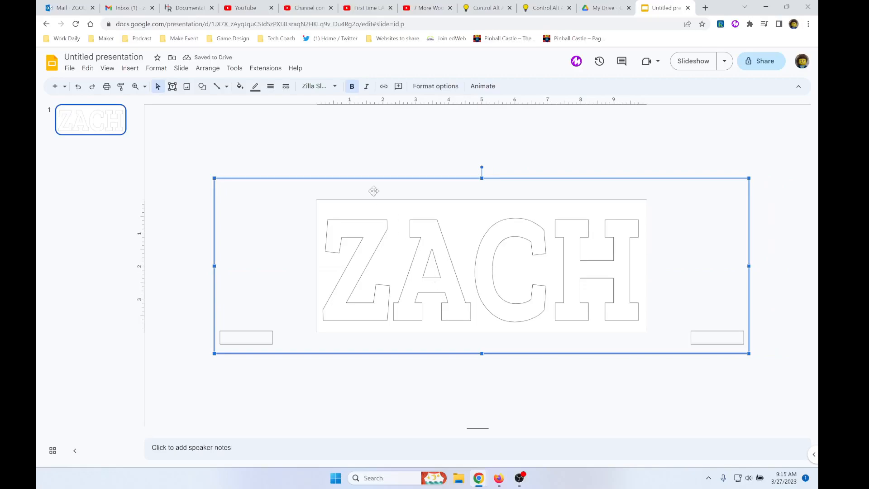
drag(437, 264, 436, 273)
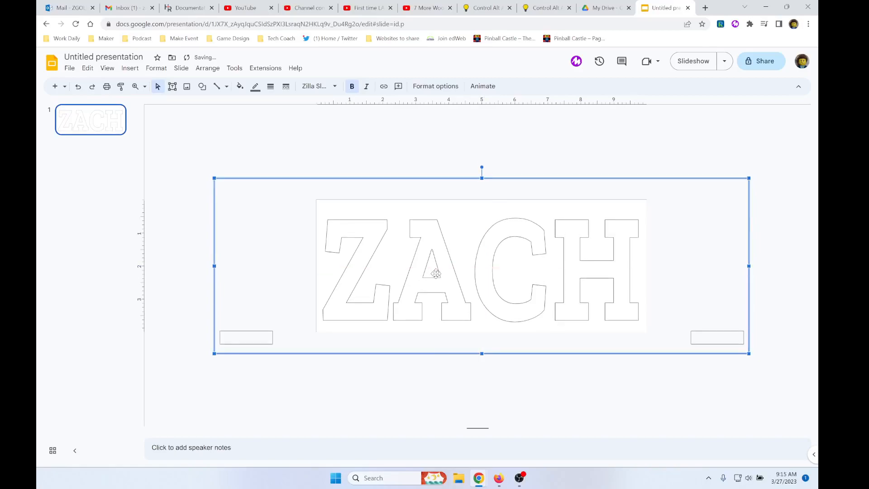
click(396, 398)
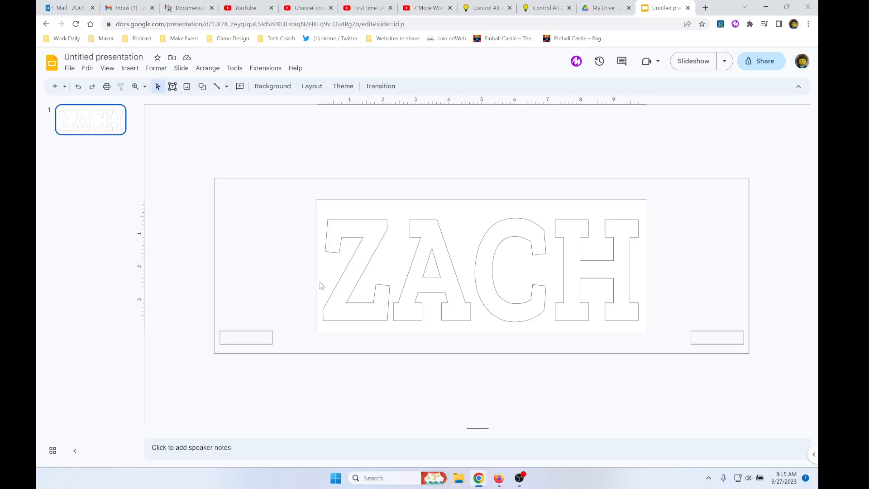
- Search the web for moonlight images to insert into the slide
click(132, 72)
mouse_move(165, 87)
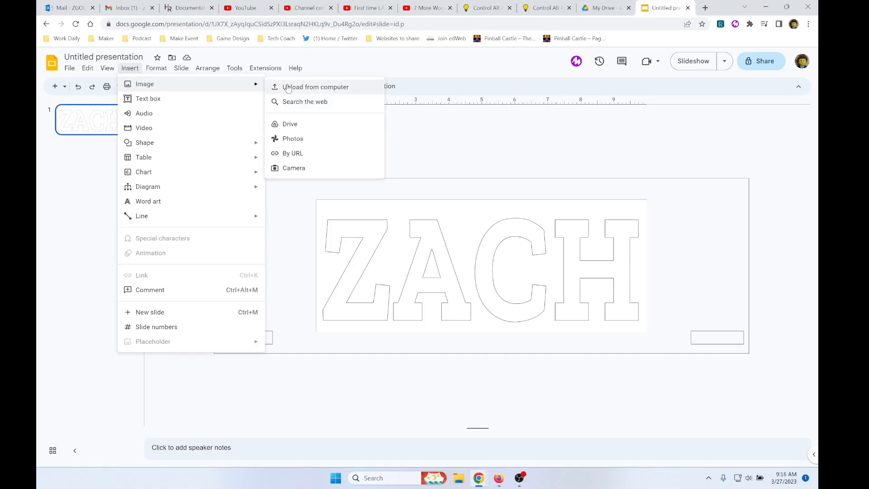
click(280, 102)
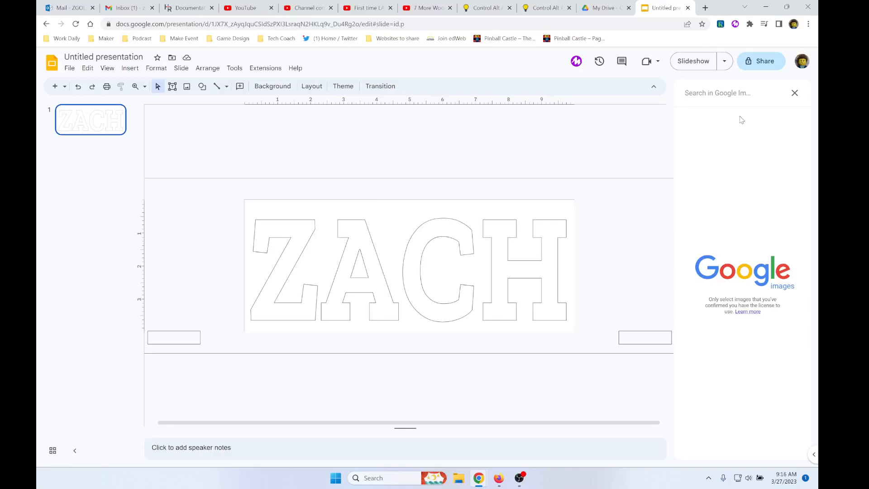
text(MOONLIGHT)
key(Return)
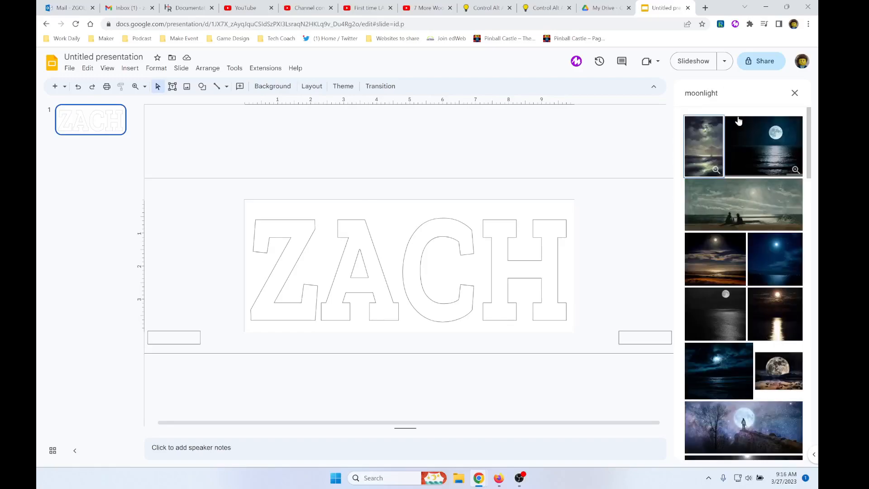
- Insert the image of a full moon over dark water, place it over the lettering and close the image search
click(771, 166)
click(770, 166)
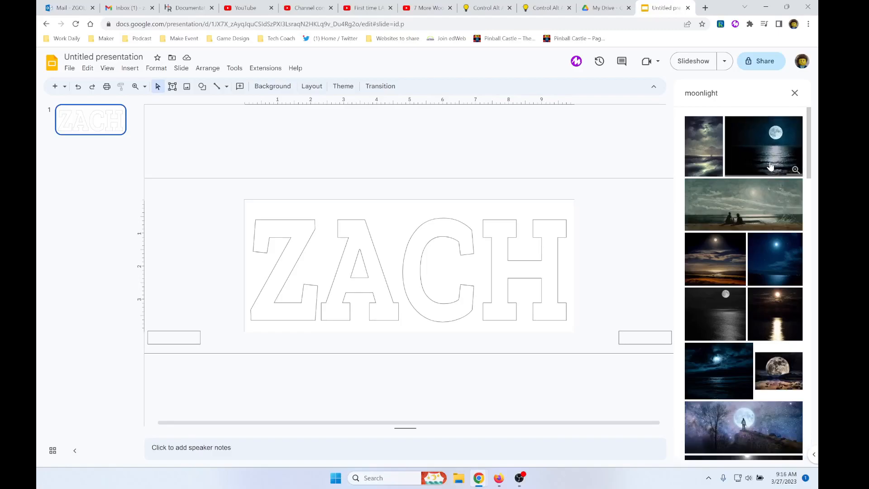
drag(766, 165, 407, 276)
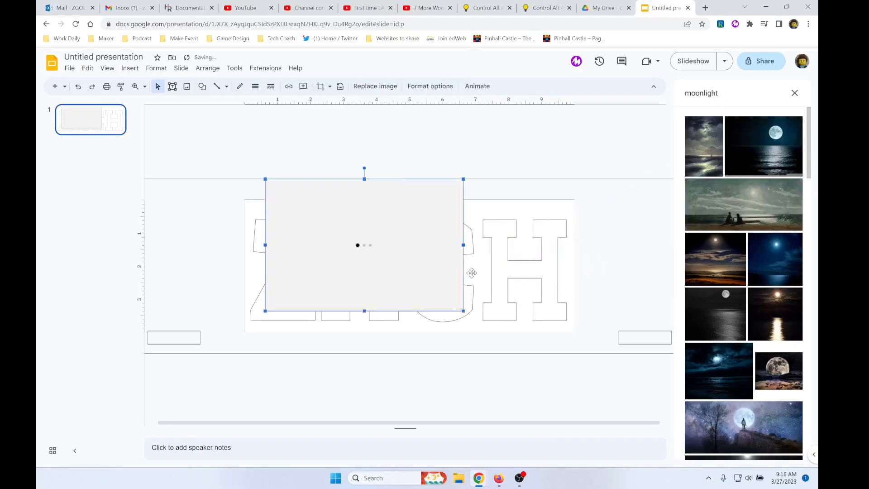
drag(419, 270, 424, 292)
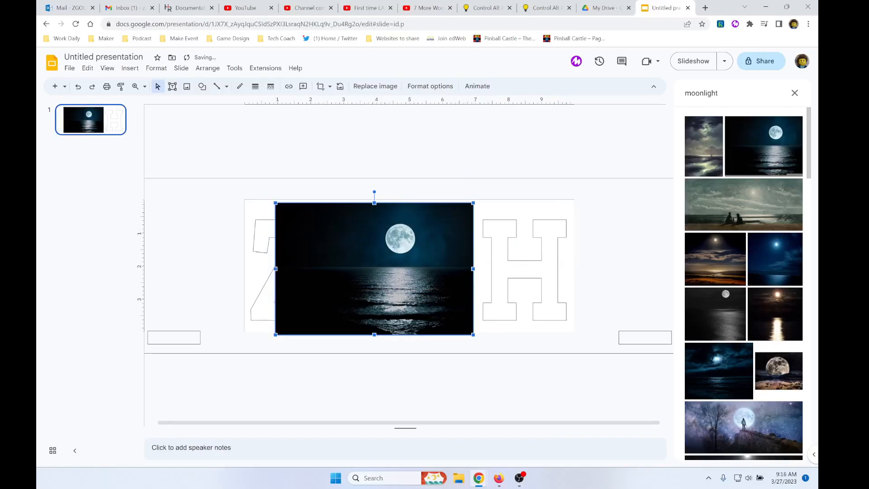
click(790, 94)
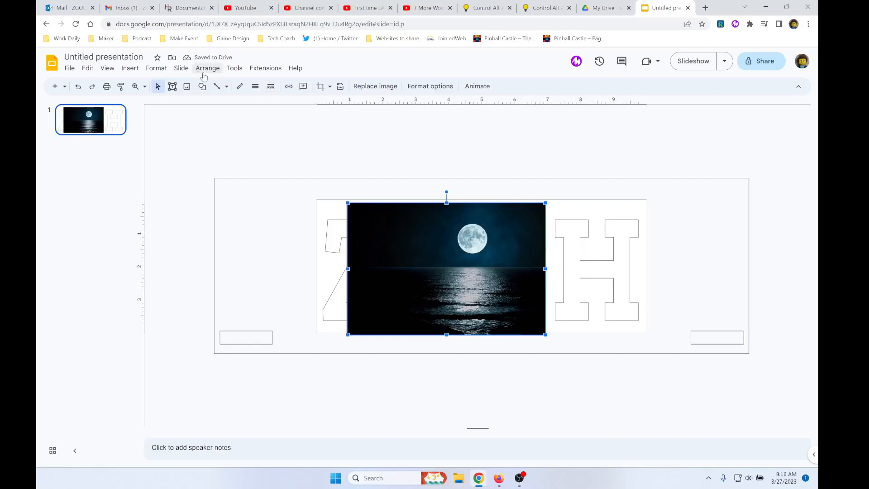
- Raise the moon image's transparency to slightly more than half so the lettering shows through
click(156, 69)
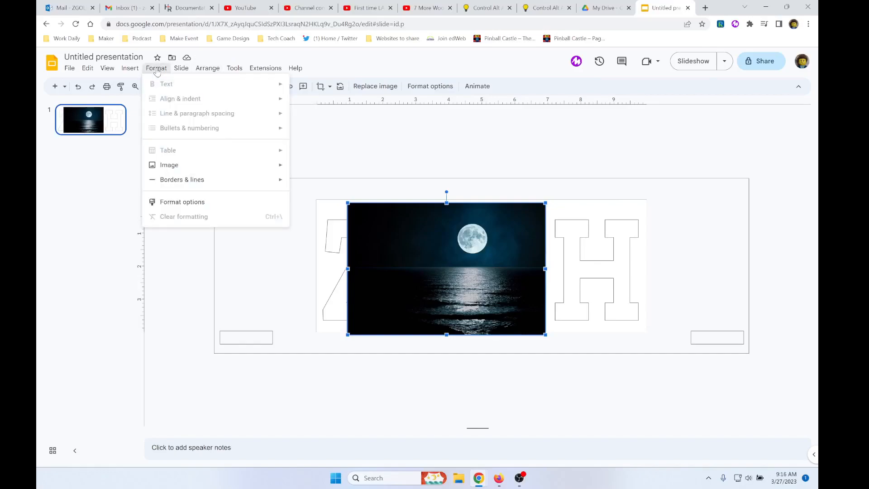
right_click(403, 219)
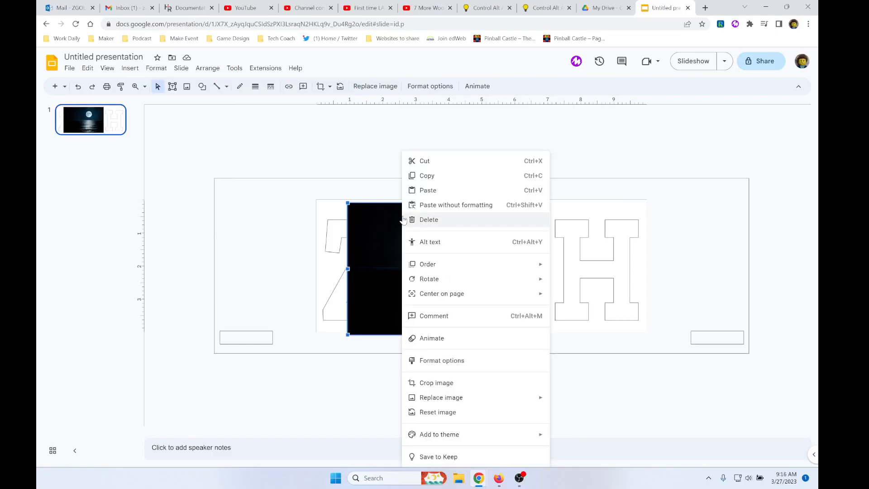
click(463, 360)
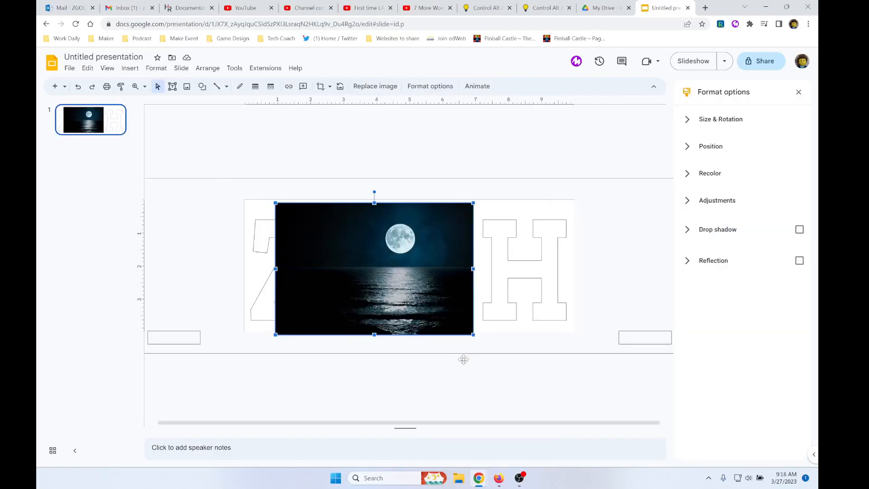
click(759, 210)
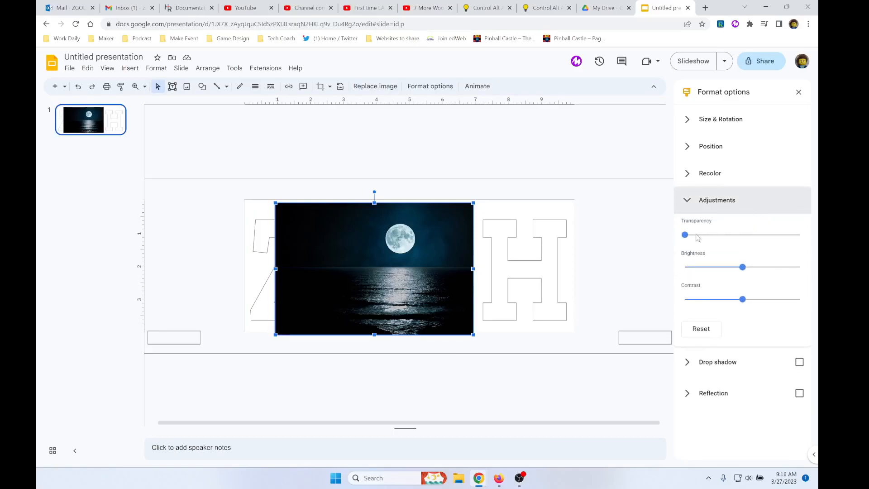
drag(684, 235, 753, 234)
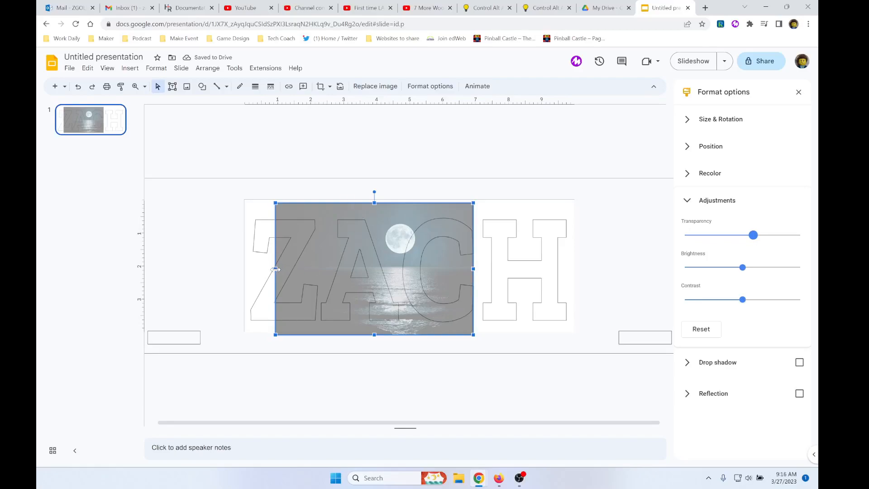
- Enlarge the moon image proportionally to about 13 inches wide so it covers the whole slide, undoing the sideways stretch
drag(275, 203, 220, 166)
drag(473, 335, 597, 372)
drag(474, 330, 527, 355)
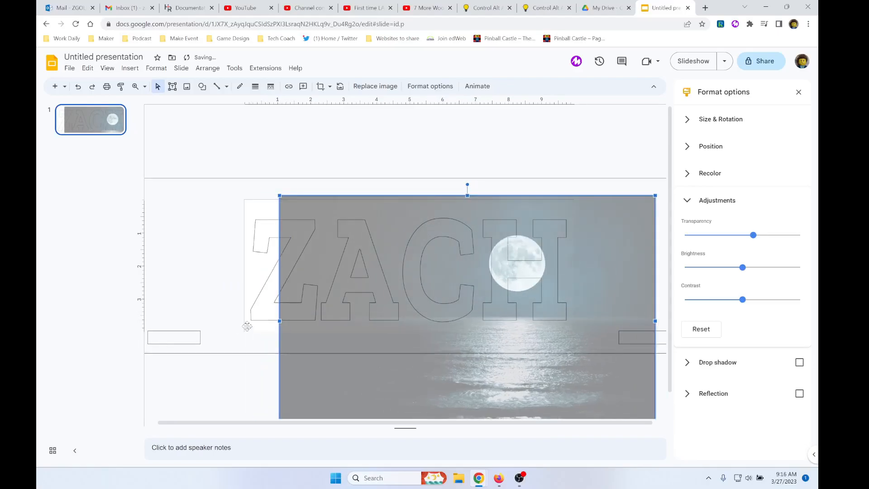
drag(281, 321, 232, 320)
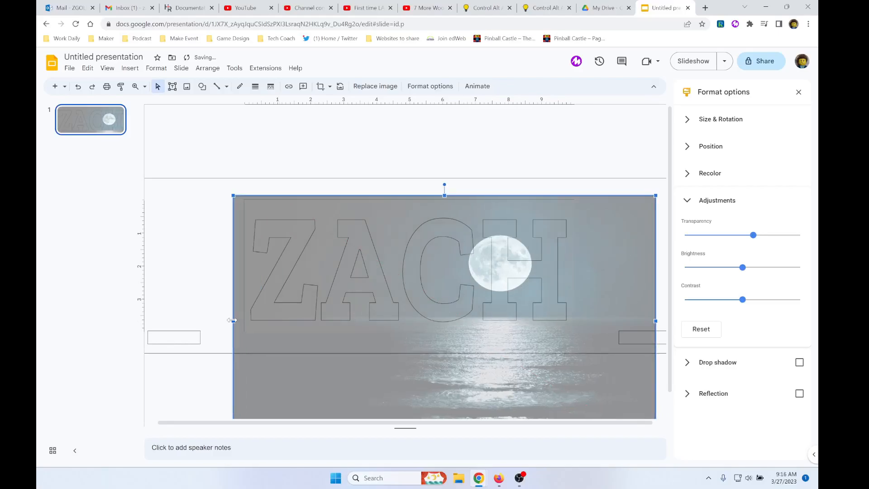
key(ctrl+z)
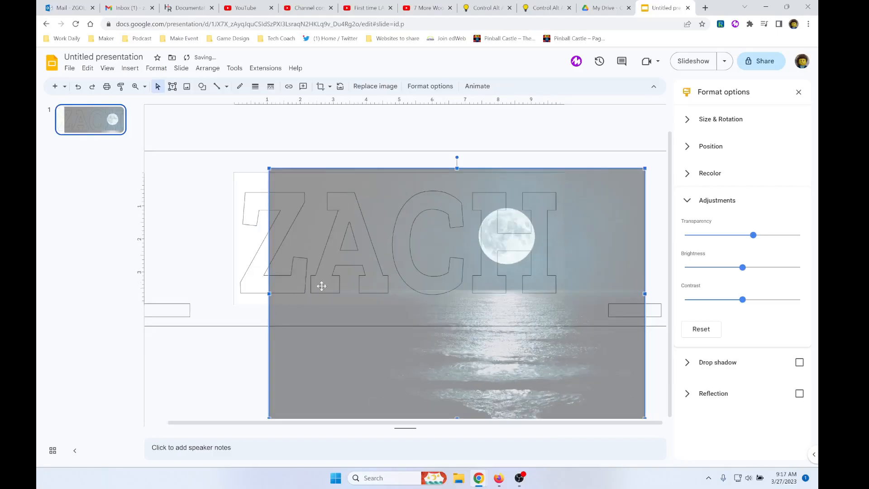
drag(269, 169, 217, 141)
drag(384, 244, 396, 266)
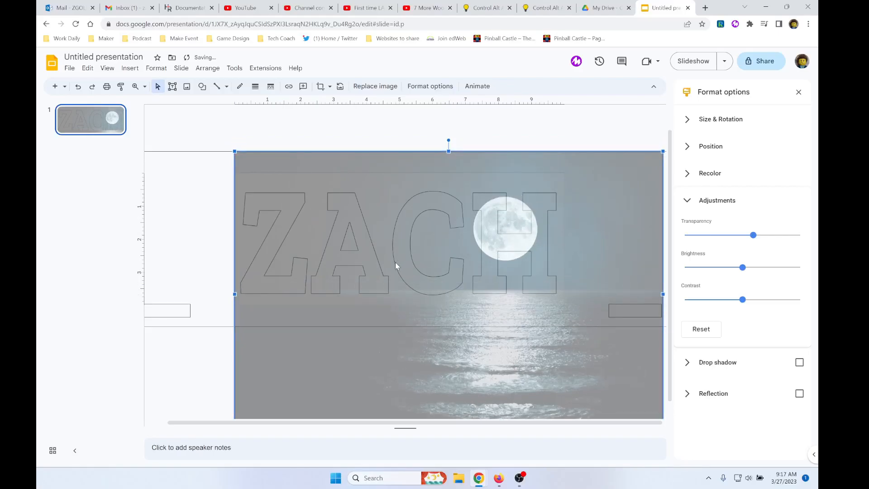
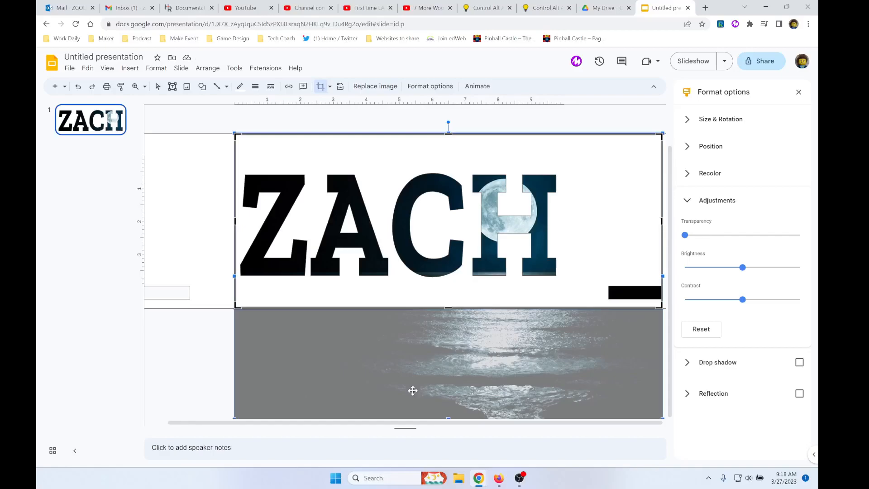
- Apply the moon image's crop and fill the layer around the cut-out letters with a solid muted purple
click(405, 355)
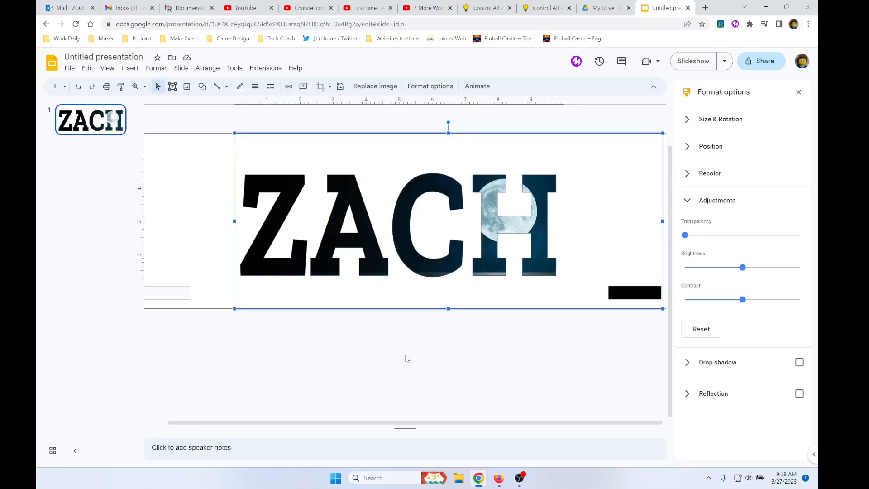
drag(433, 423, 422, 422)
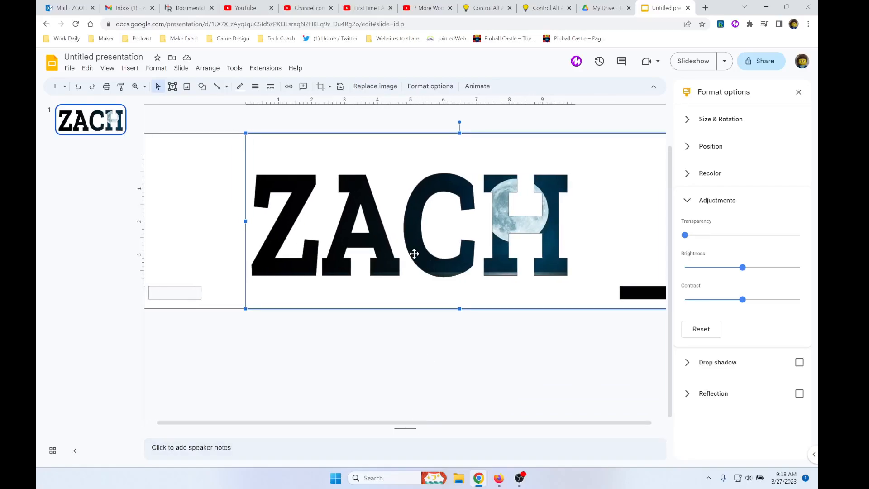
click(210, 171)
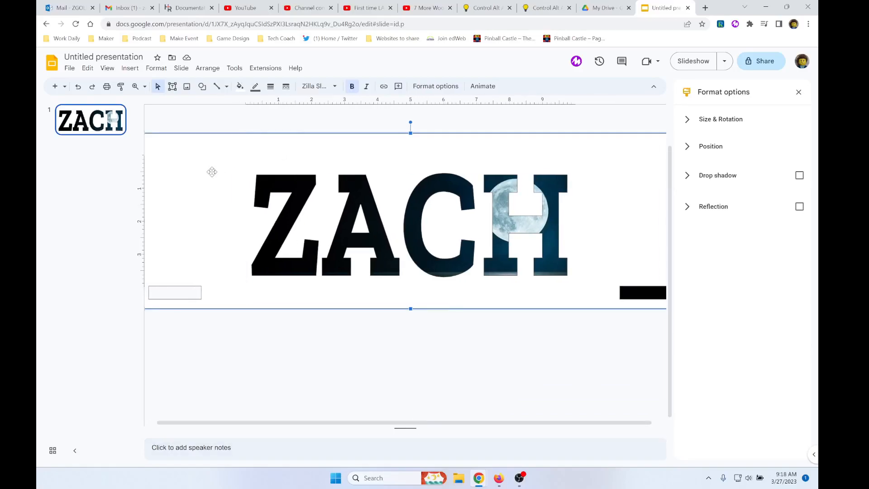
click(241, 87)
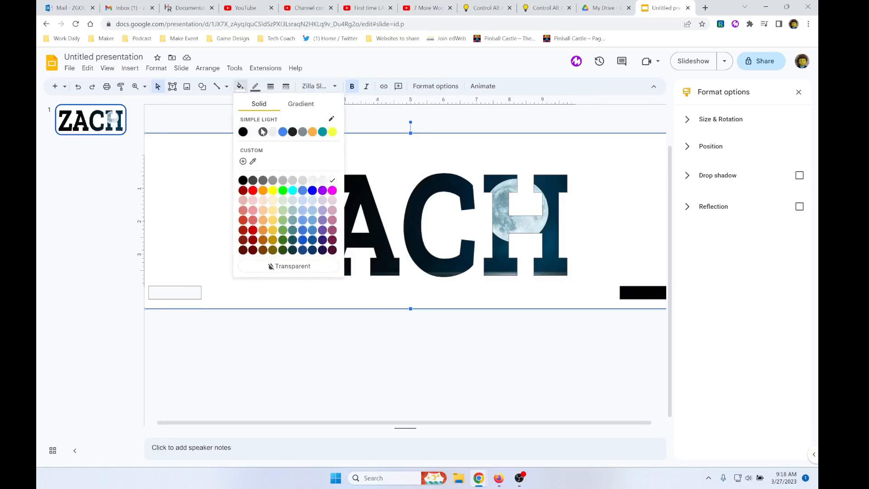
click(322, 220)
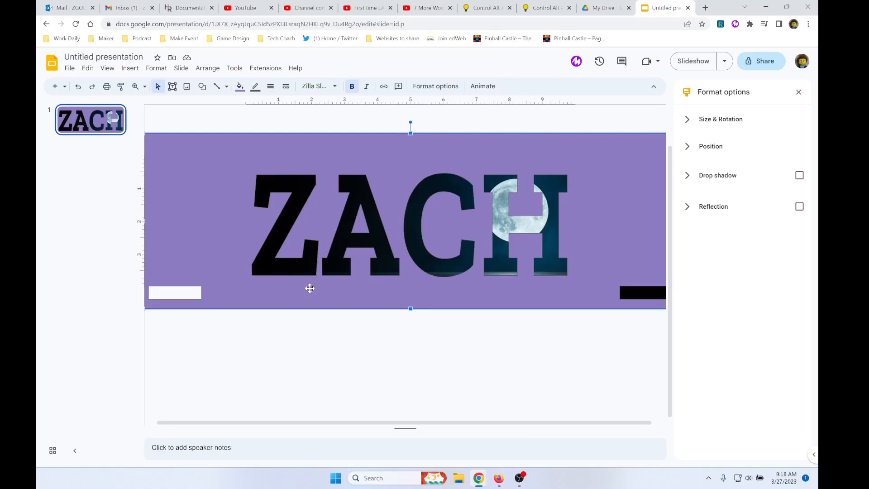
click(293, 349)
- Change the outline of the cut-out lettering to white and deselect it
click(205, 255)
click(254, 88)
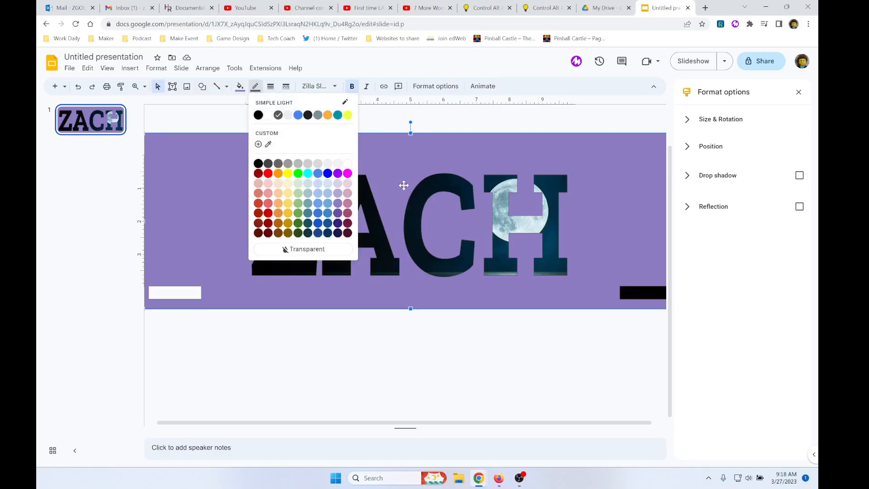
click(348, 163)
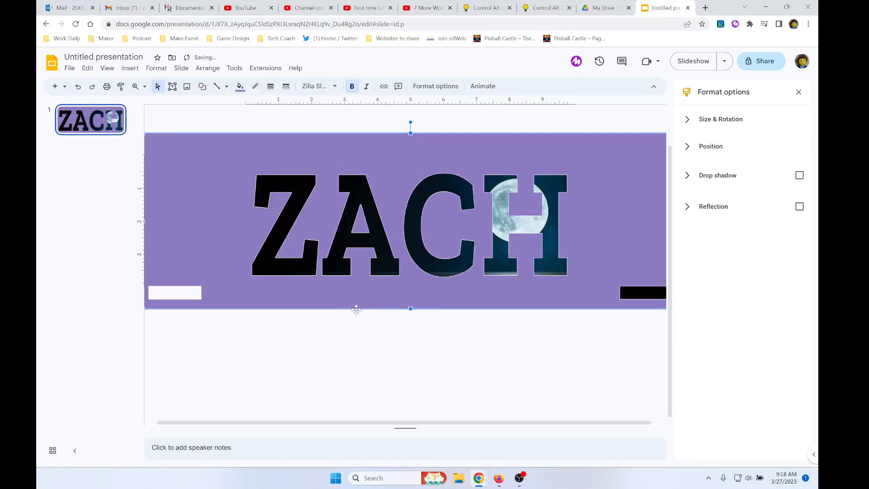
click(351, 355)
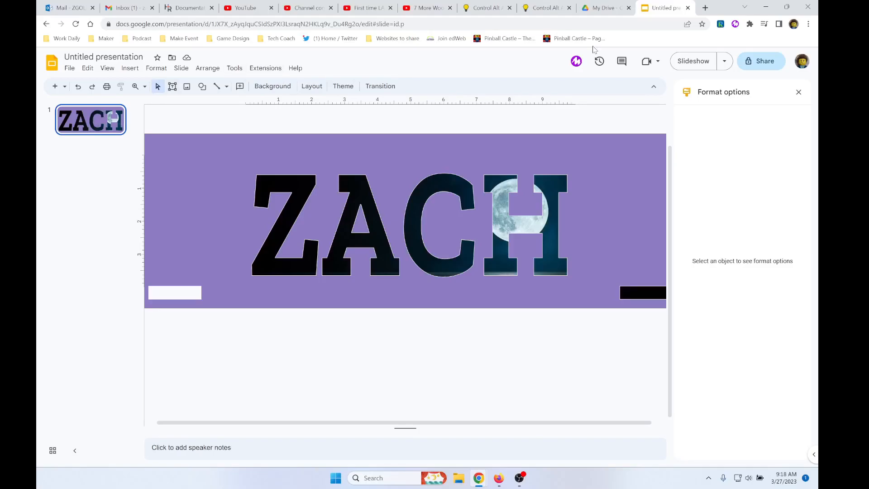
- Preview the slide in full-screen presentation, return to editing and close the format options
click(702, 64)
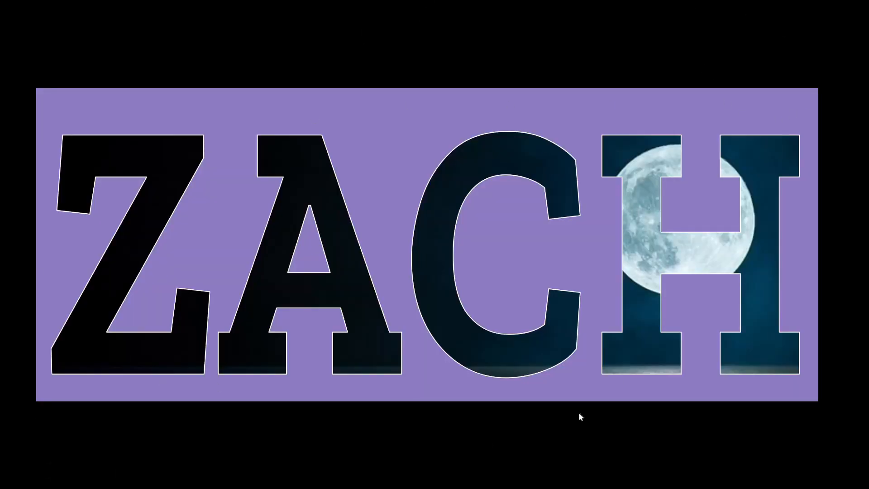
key(Escape)
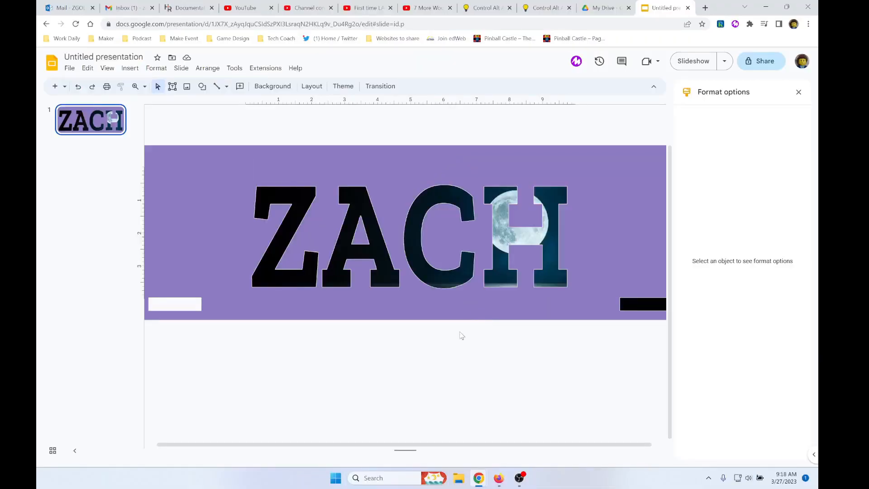
click(798, 92)
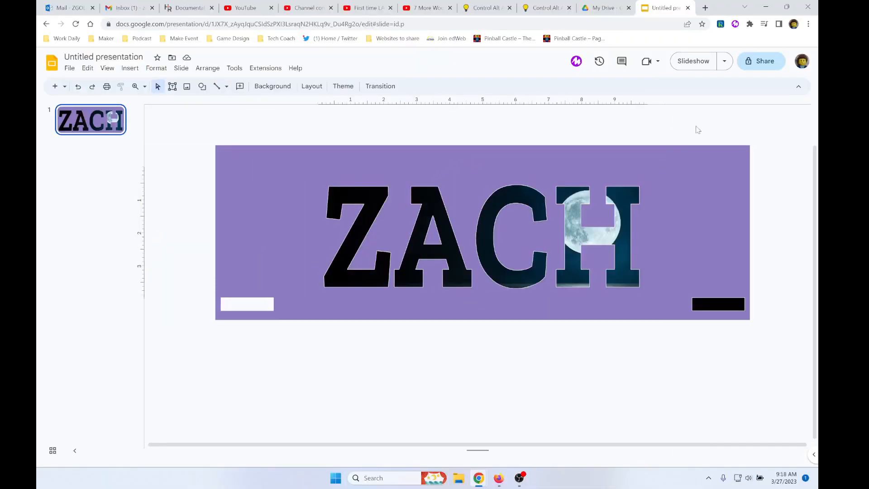
- Insert the "clean Upside" comic cover image from the computer and move it over the first letter
click(150, 70)
mouse_move(129, 67)
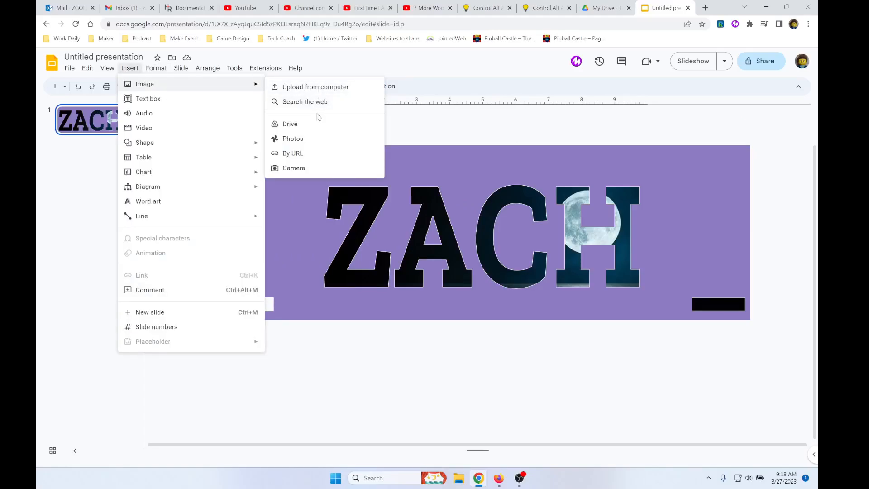
click(343, 88)
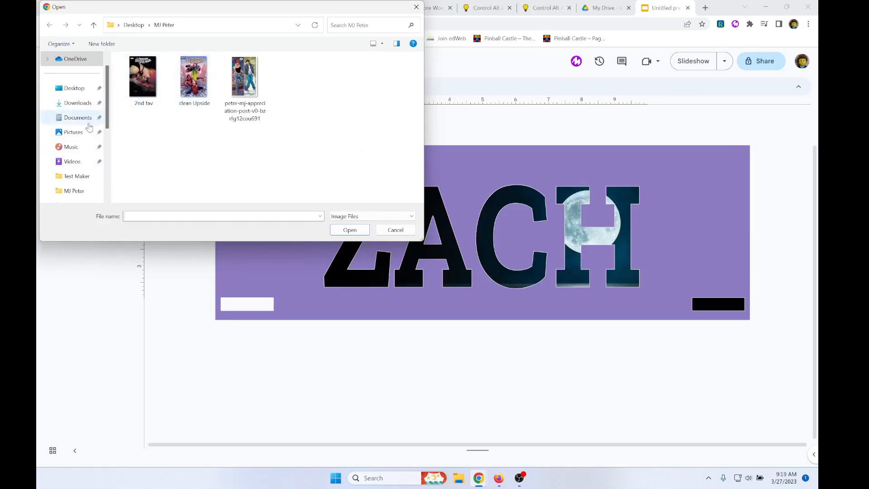
double_click(199, 86)
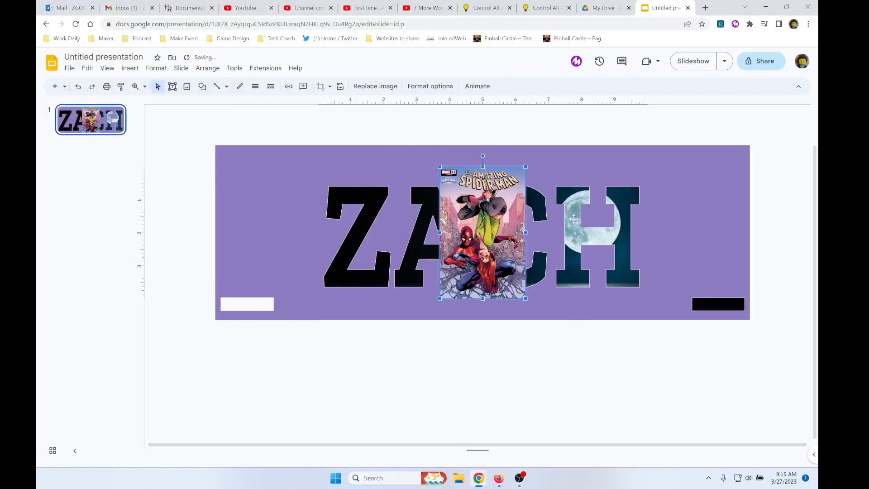
drag(486, 245, 363, 246)
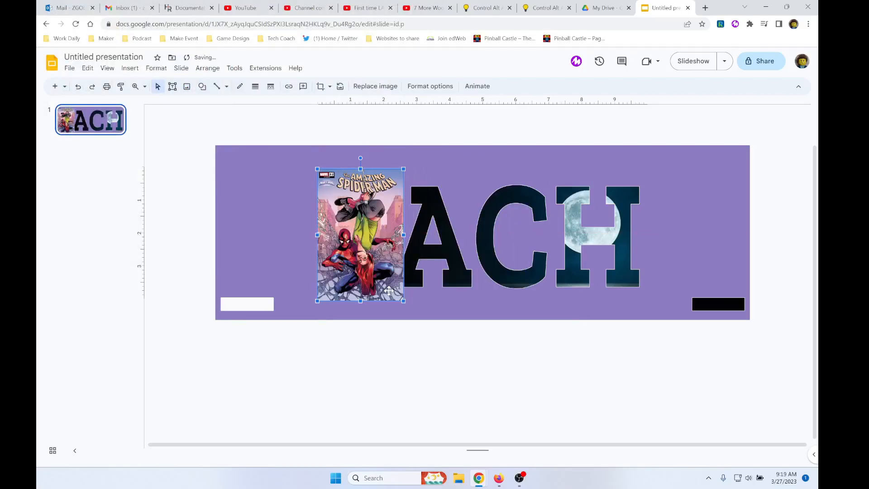
- Make the fill of the cut-out lettering layer transparent so the images beneath it show fully
right_click(458, 304)
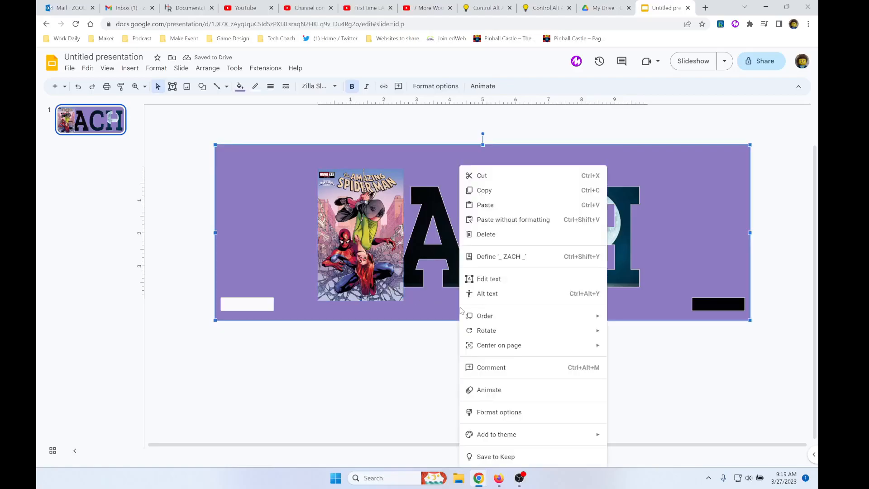
click(442, 306)
click(240, 86)
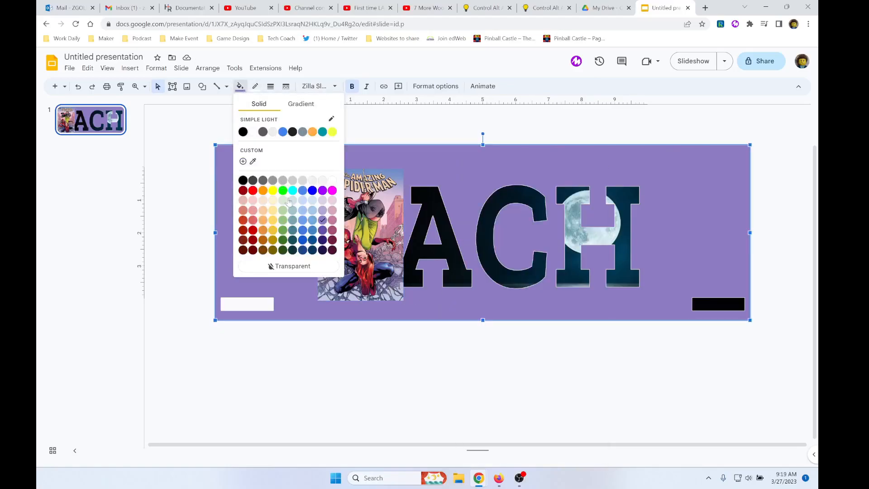
click(304, 265)
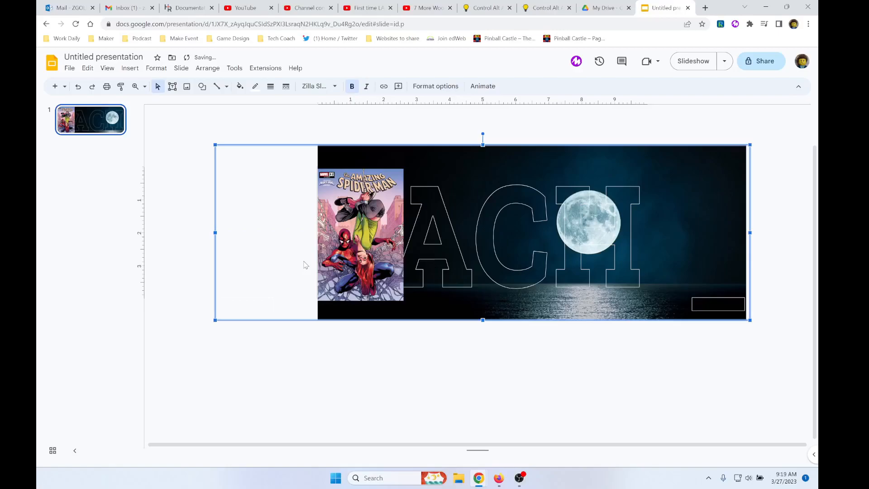
- Raise the comic cover's transparency to slightly more than half so the first letter's outline shows through
click(332, 295)
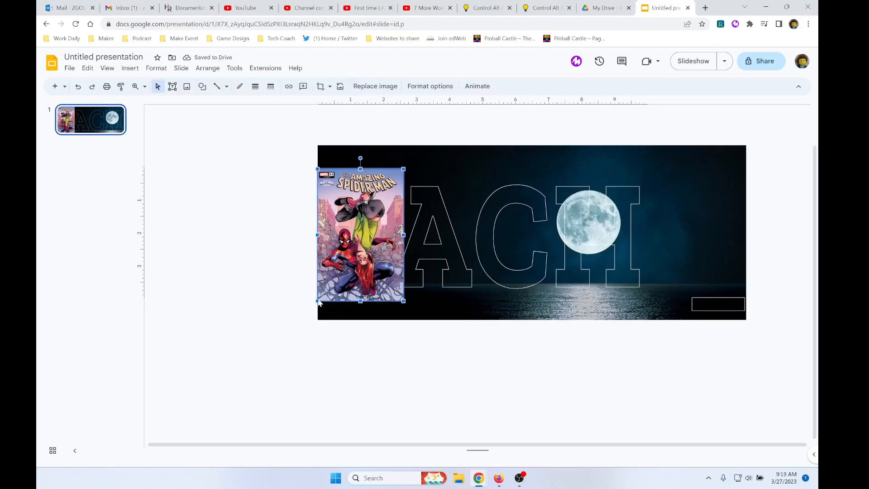
right_click(340, 284)
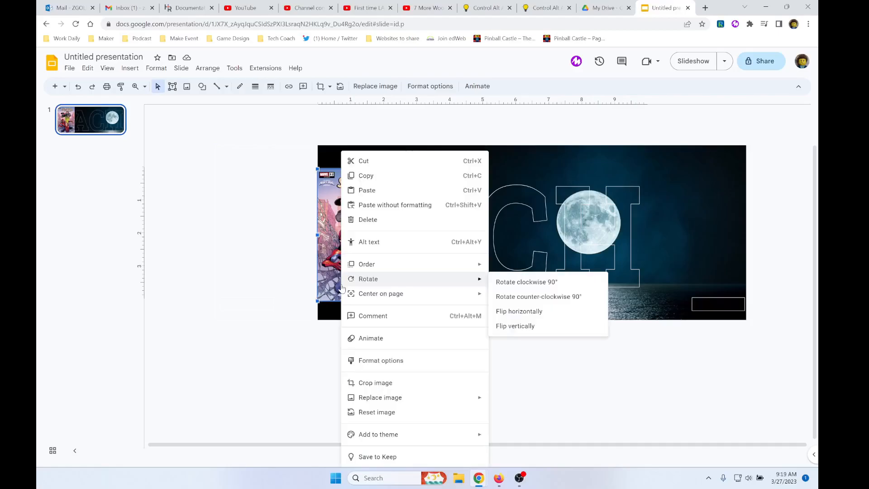
click(328, 234)
right_click(328, 237)
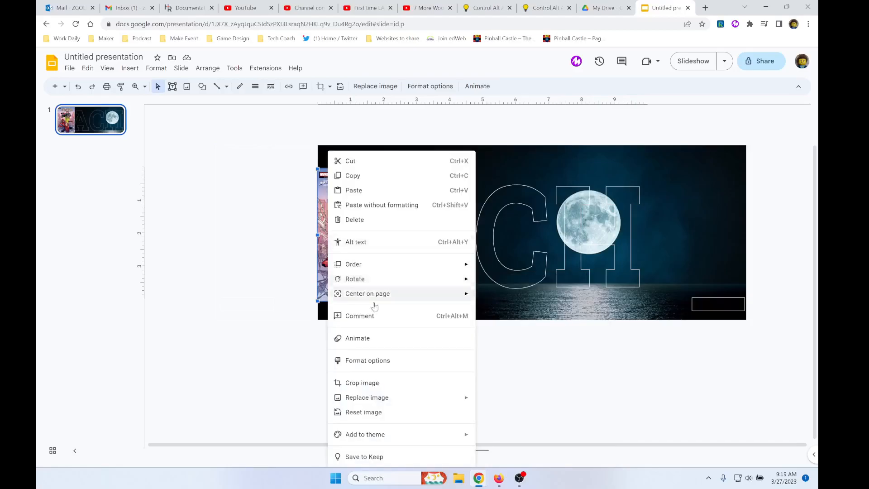
click(387, 360)
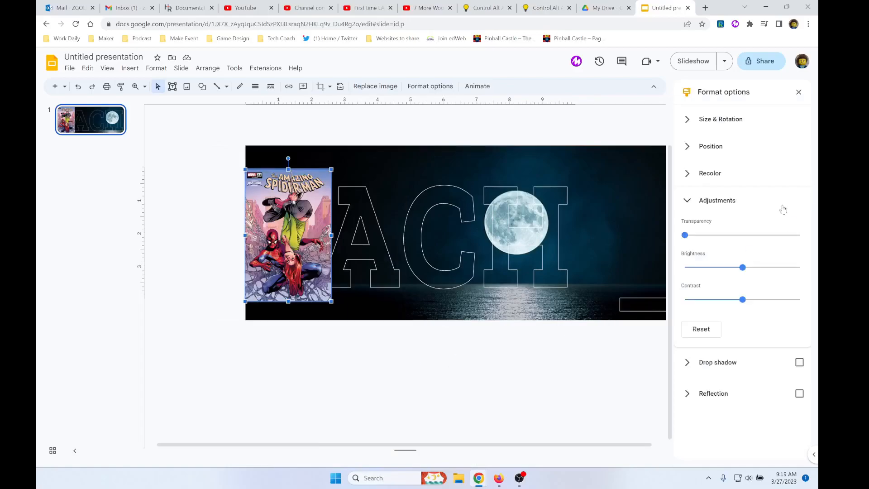
drag(684, 235, 751, 235)
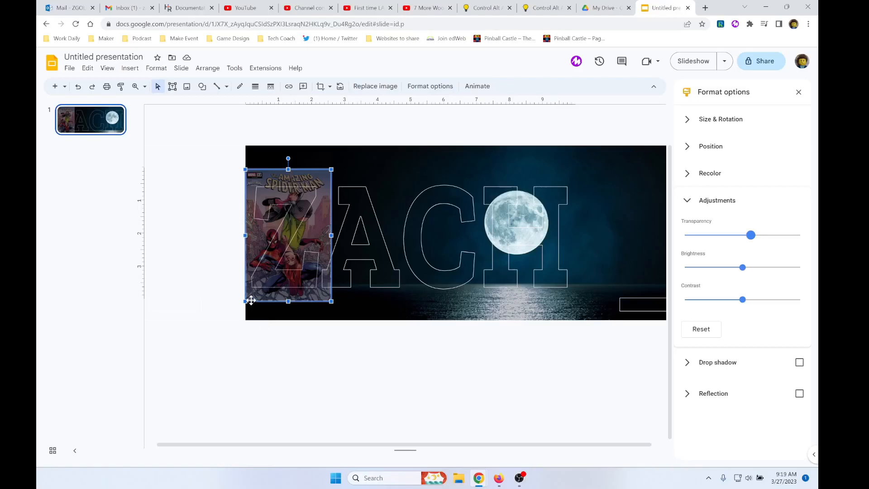
- Enlarge the comic cover proportionally to about 3.2 inches wide and position it over the second letter
drag(245, 301, 236, 314)
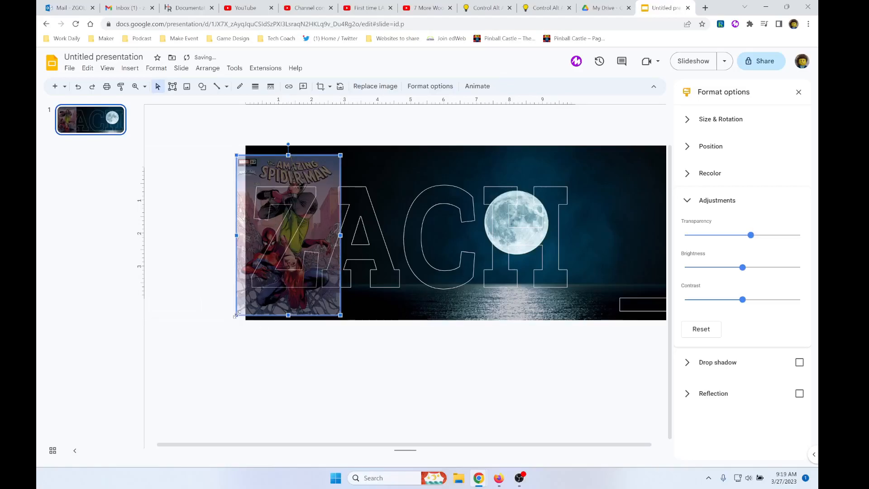
drag(284, 273, 375, 262)
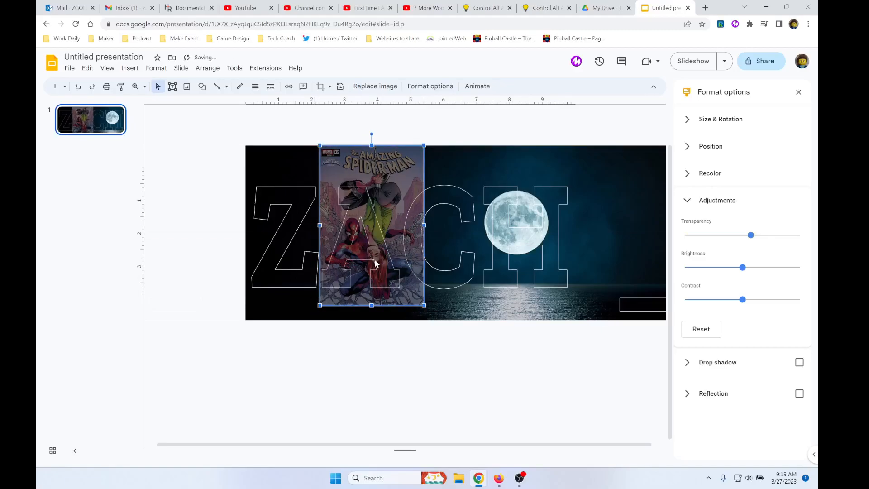
drag(375, 262, 373, 254)
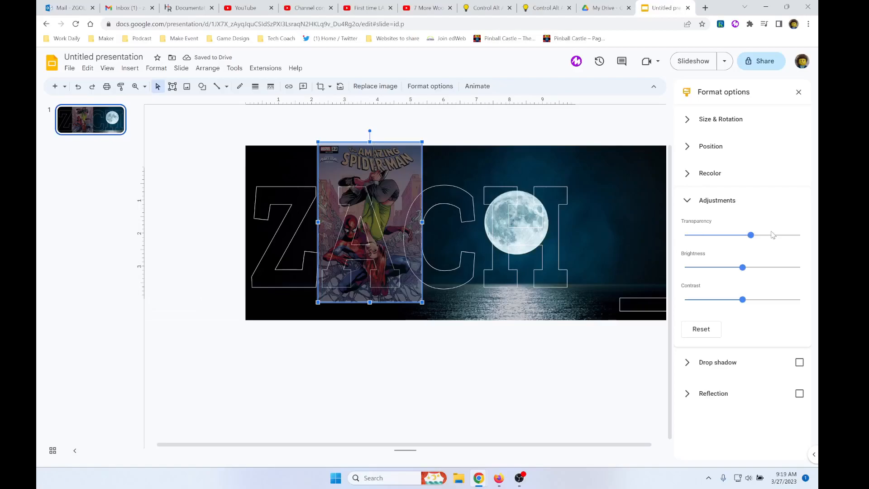
- Set the comic cover's transparency back to zero and send it backward, beneath the lettering layer but above the moon image
drag(750, 235, 660, 238)
right_click(391, 245)
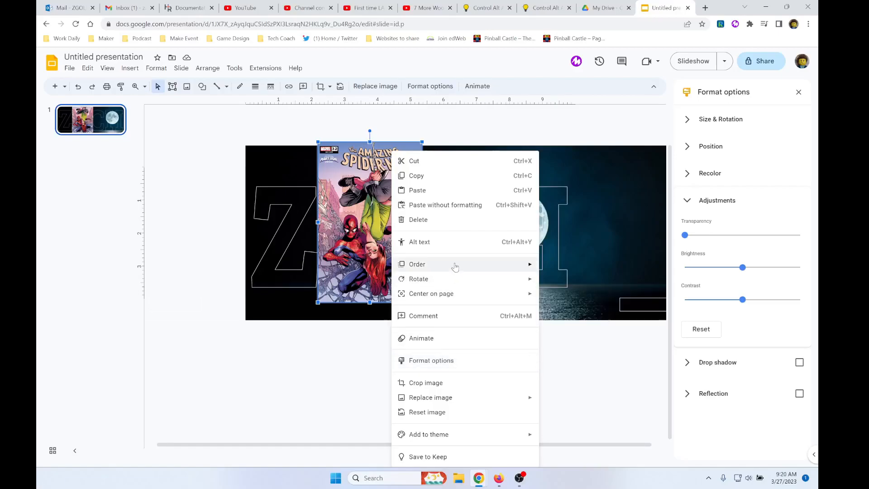
mouse_move(455, 267)
click(597, 300)
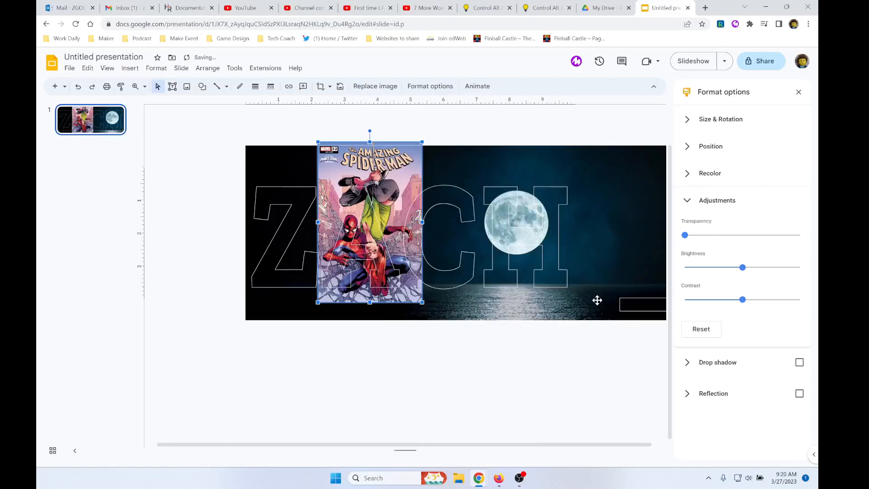
click(441, 377)
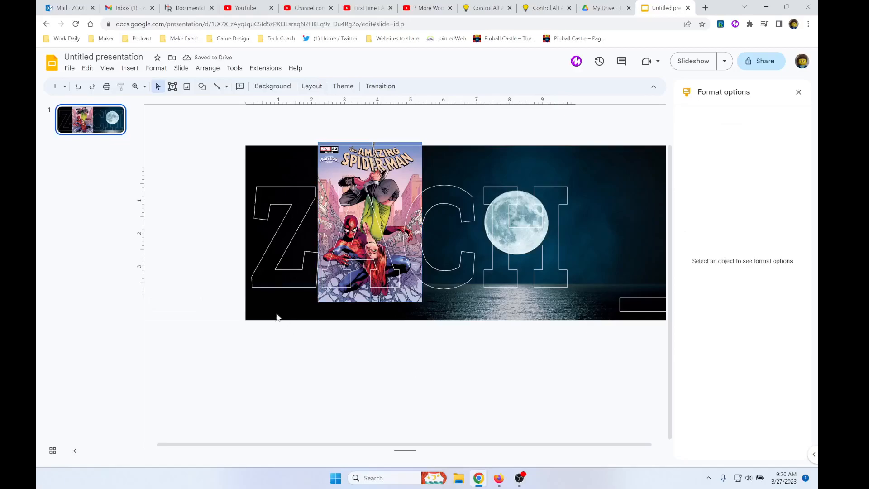
- Fill the cut-out lettering layer with solid white so the images show only inside the letters
click(261, 299)
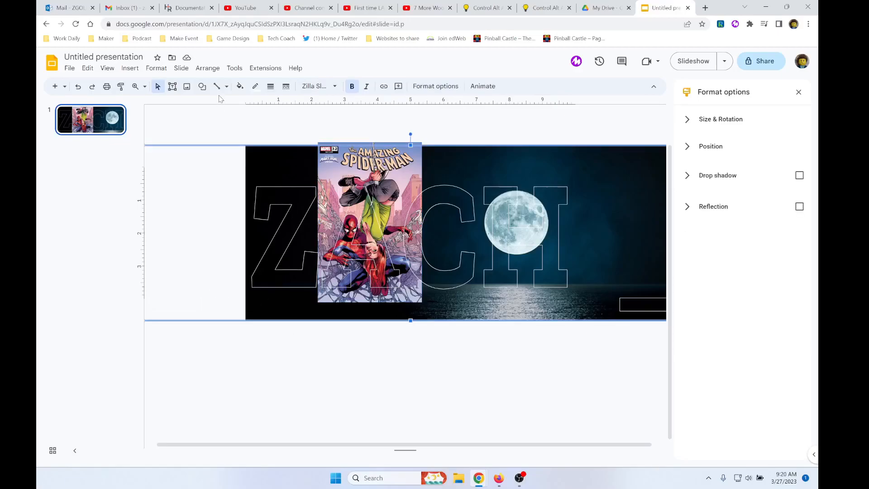
click(240, 86)
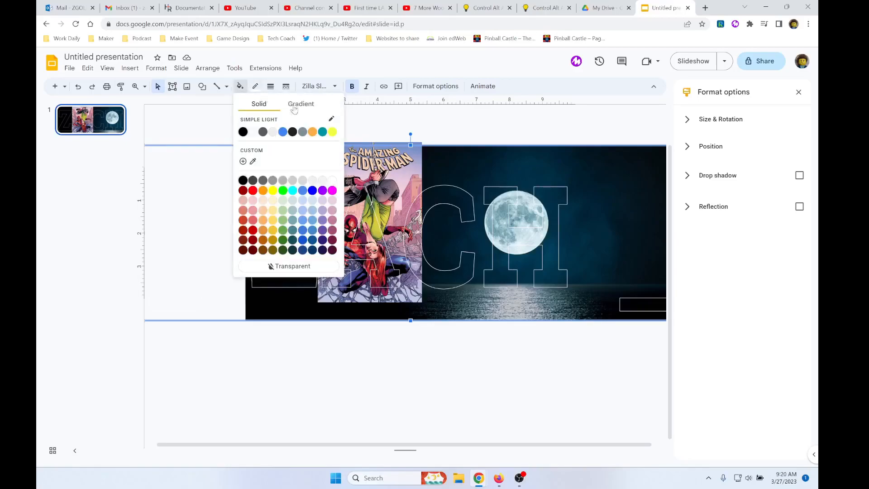
click(333, 181)
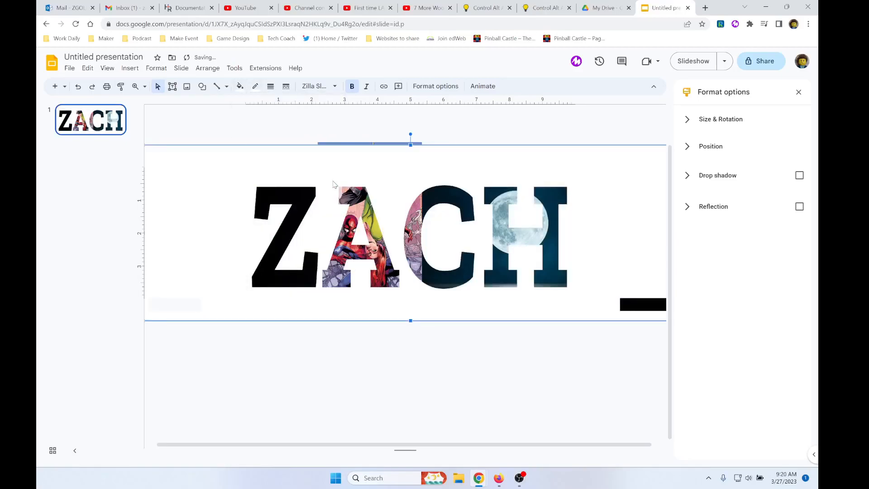
- Try to open the comic cover for cropping while it lies beneath the lettering layer
click(383, 144)
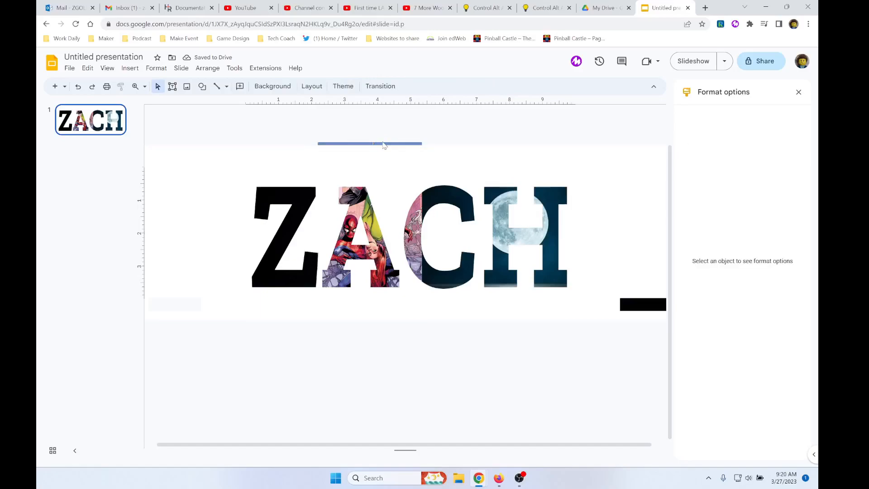
click(382, 145)
click(370, 145)
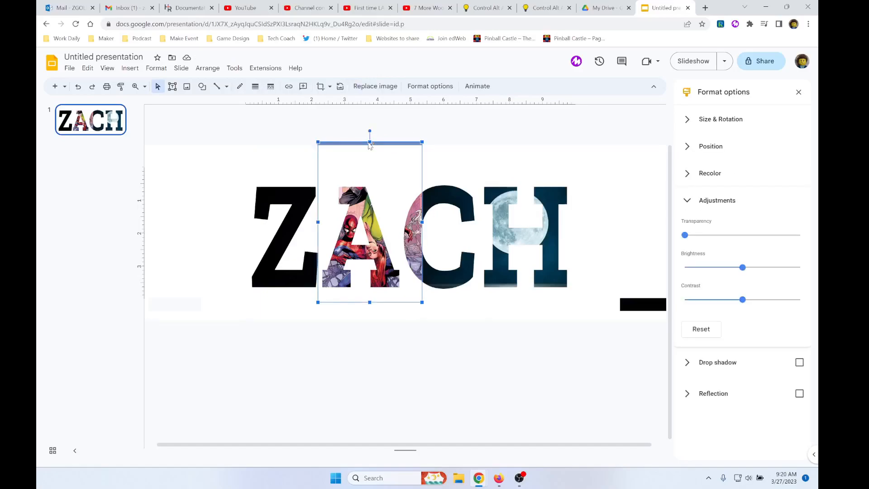
double_click(358, 145)
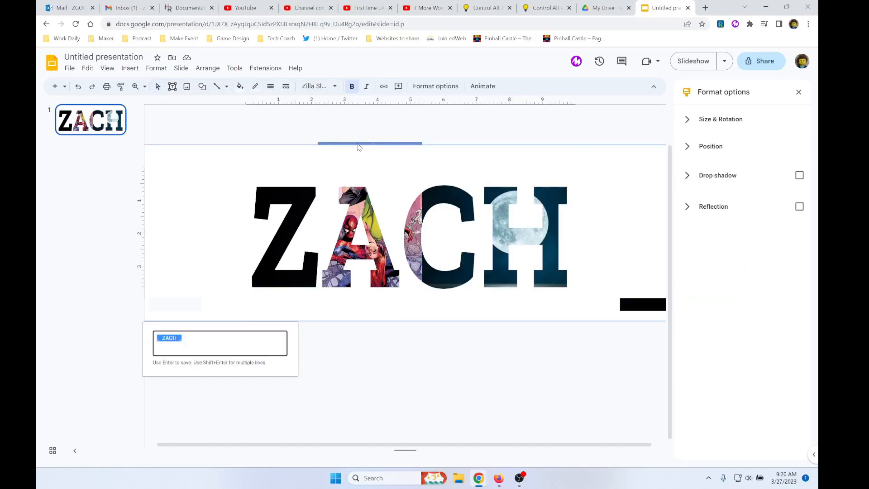
click(355, 143)
click(353, 141)
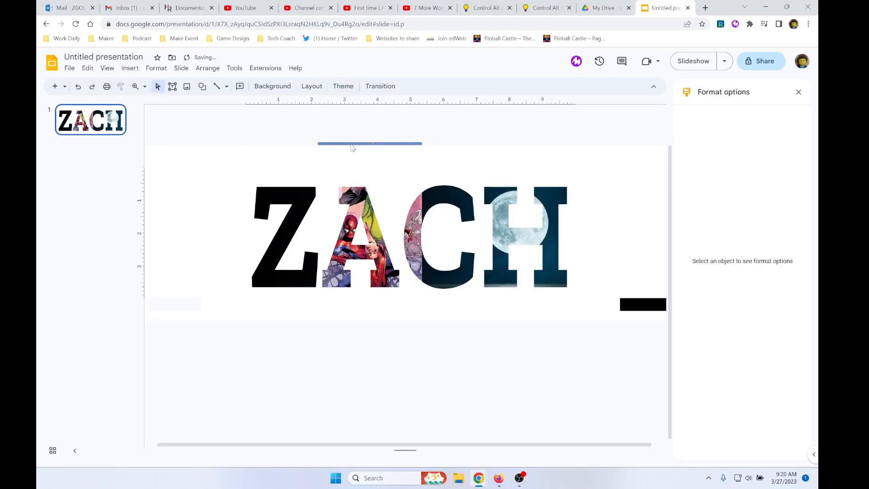
click(352, 147)
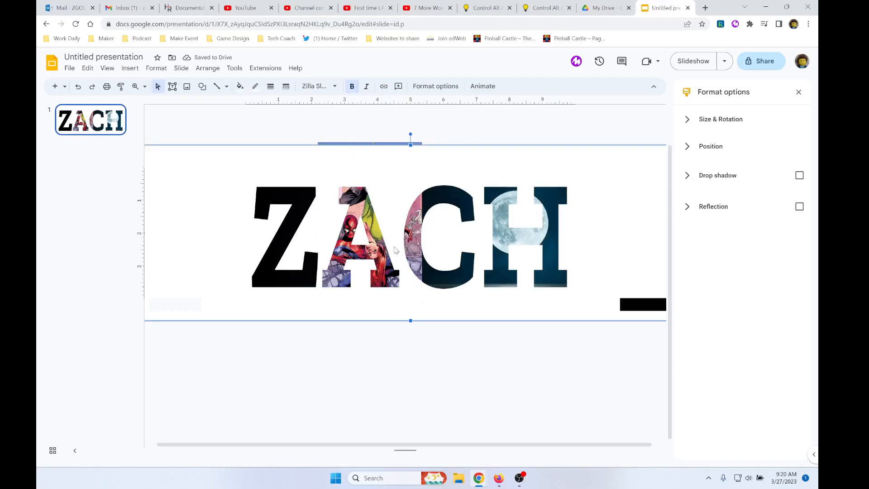
double_click(416, 234)
key(Return)
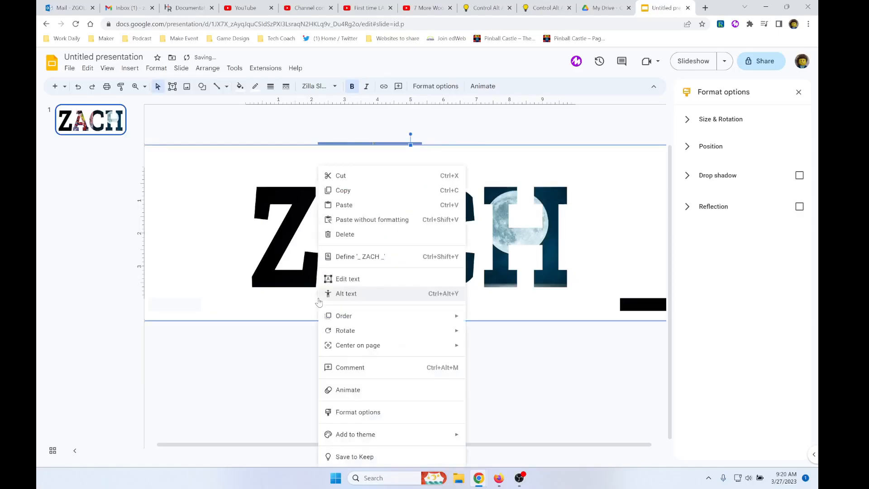
- Send the lettering layer backward behind the comic cover, and crop the cover's right side to just before the third letter
right_click(319, 300)
mouse_move(369, 316)
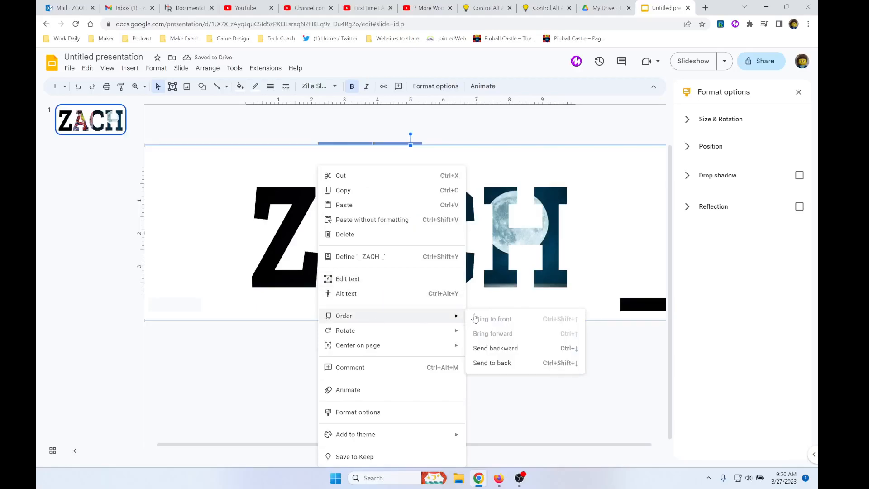
click(503, 349)
click(397, 252)
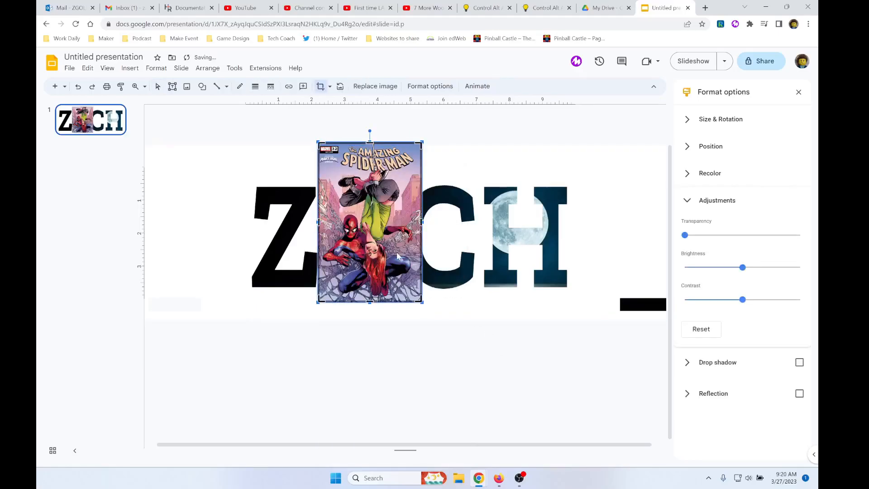
drag(421, 221, 402, 224)
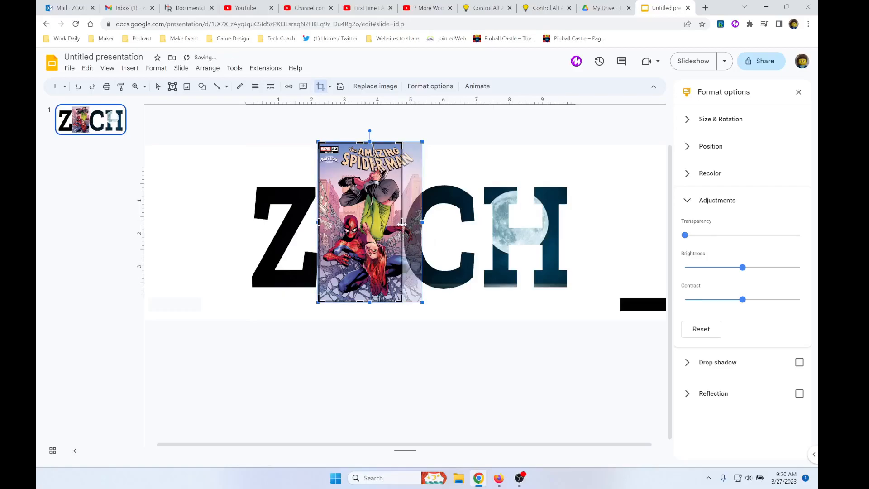
key(Return)
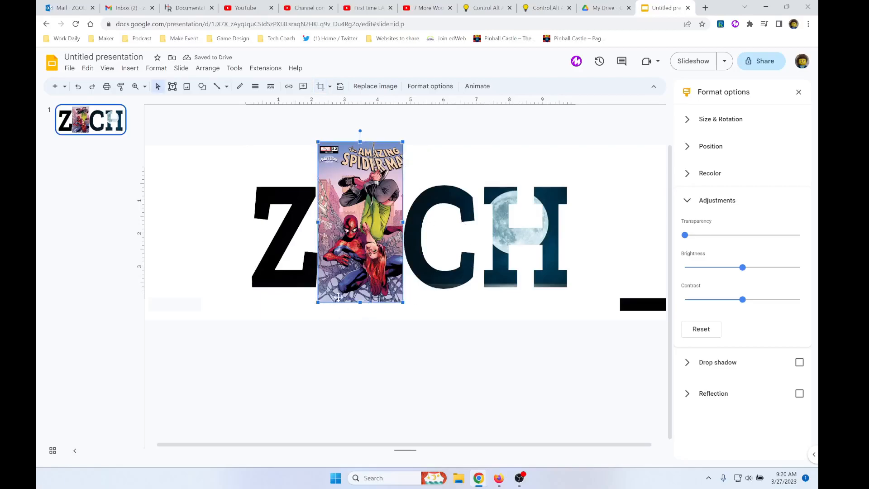
- Send the cropped comic cover backward one level, beneath the lettering layer, and deselect it
right_click(341, 298)
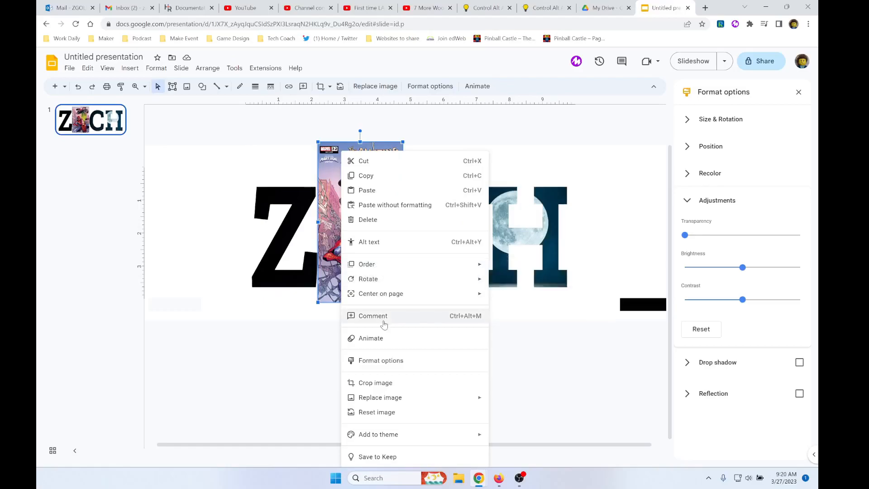
mouse_move(381, 266)
click(510, 302)
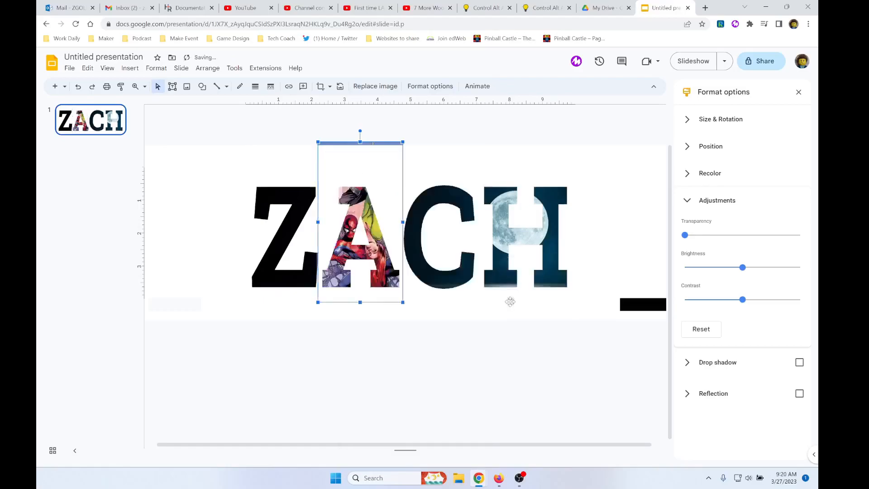
click(443, 360)
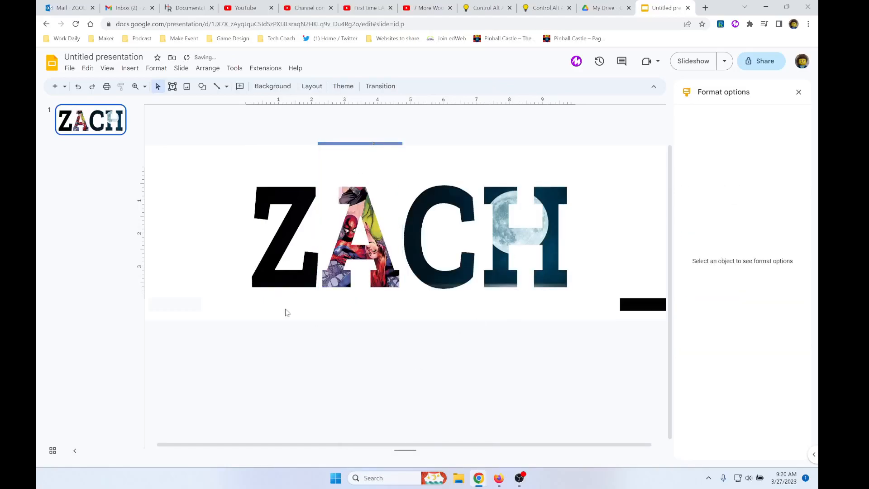
- Fill the cut-out lettering layer with solid bright purple
click(215, 286)
right_click(214, 286)
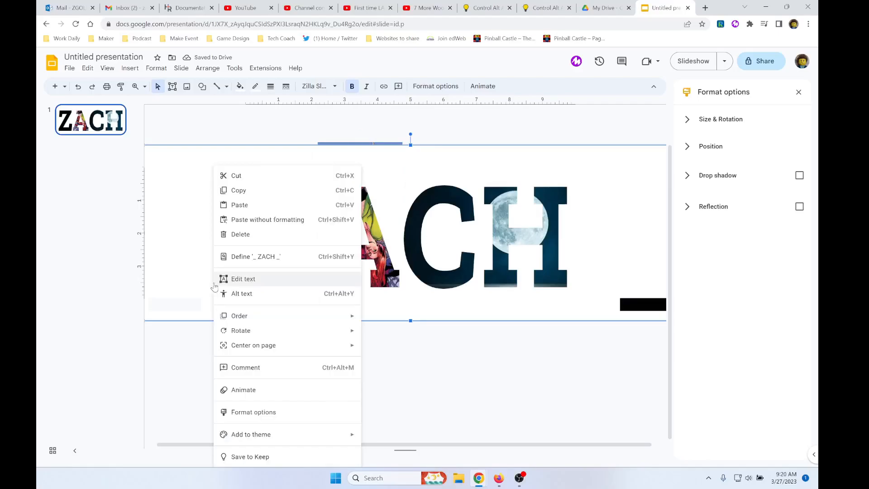
click(240, 86)
click(240, 86)
click(239, 86)
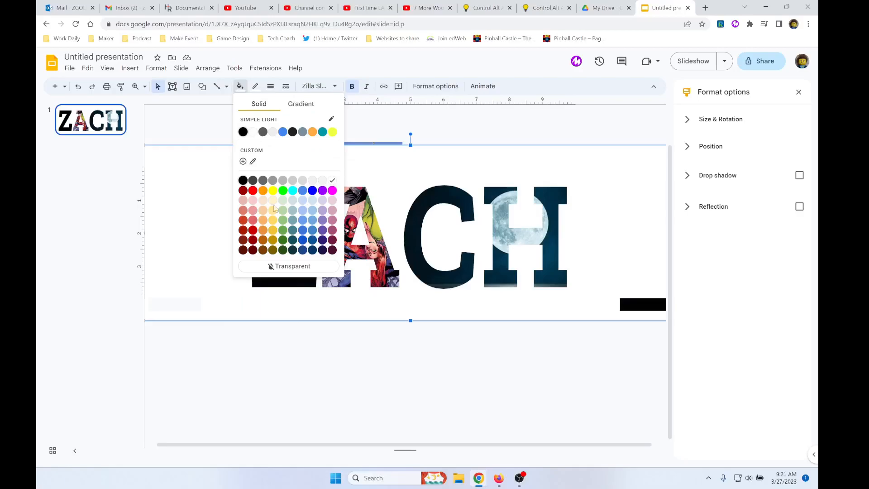
click(322, 190)
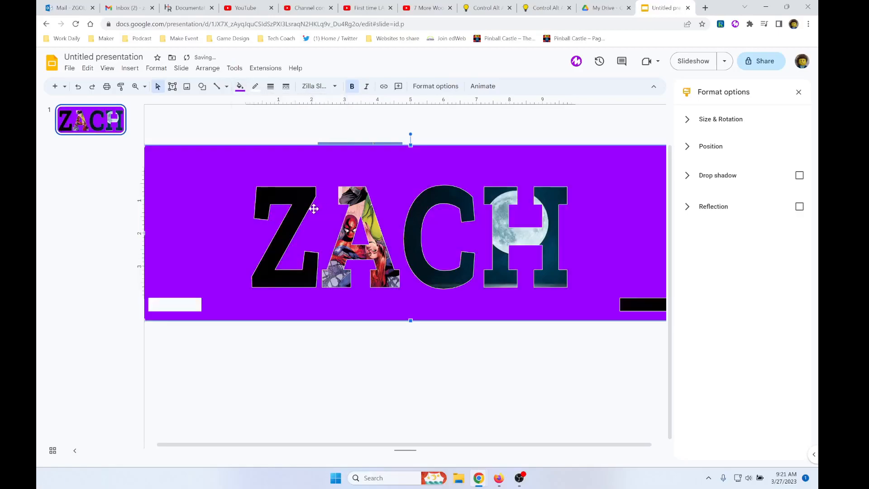
- Preview the finished name art as a full-screen slideshow and return to editing
click(322, 382)
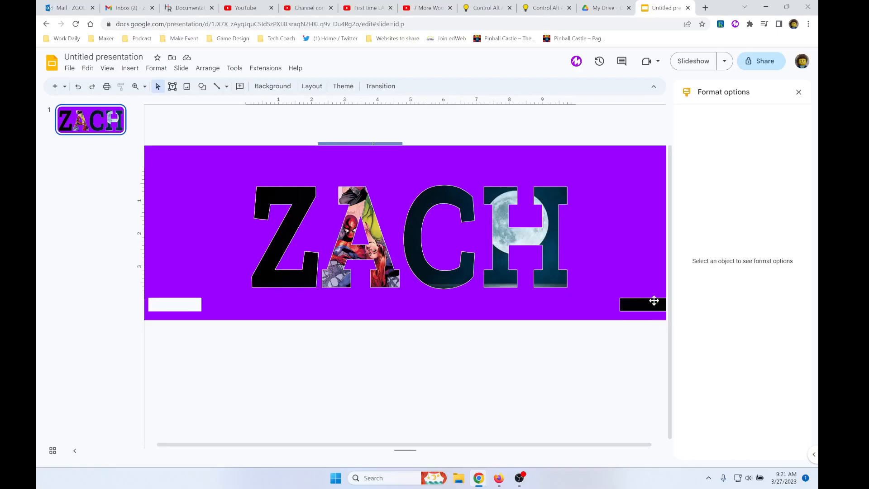
click(691, 69)
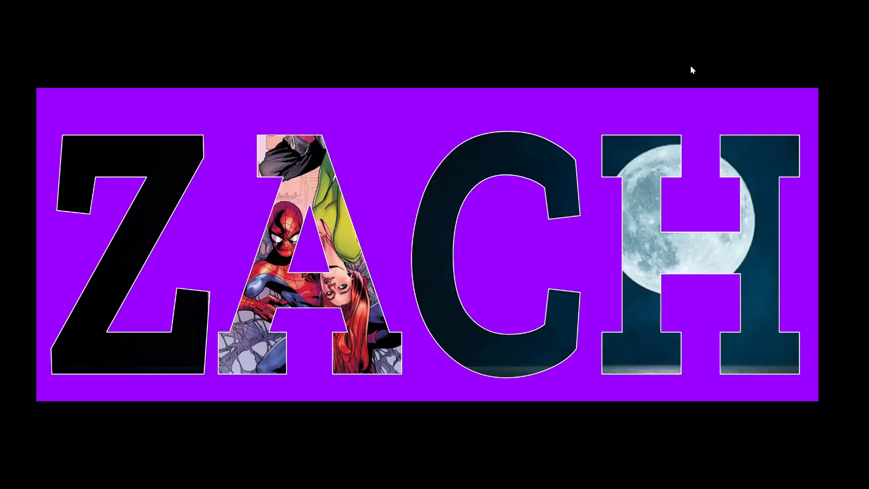
key(Escape)
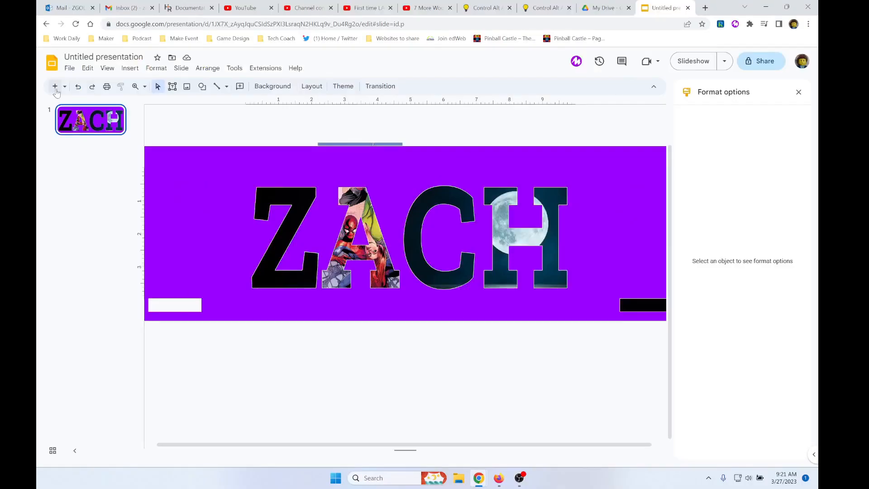
- Download the current slide as a PNG image
click(70, 69)
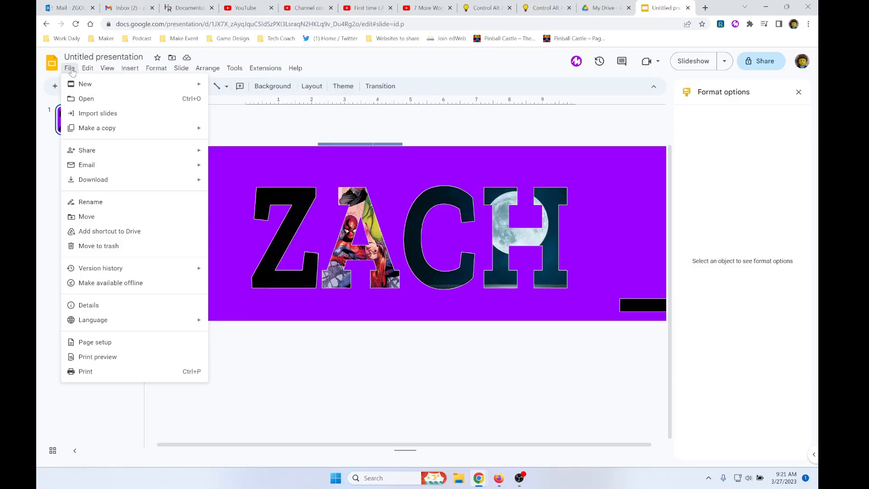
mouse_move(115, 189)
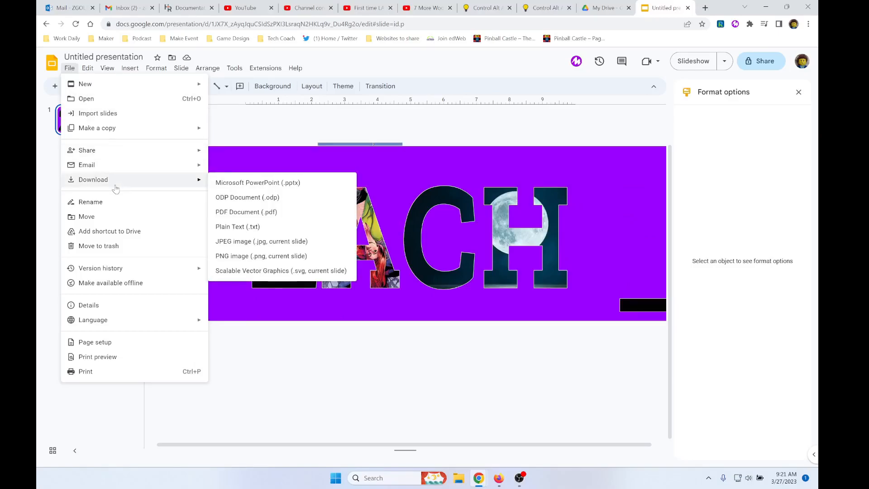
click(283, 257)
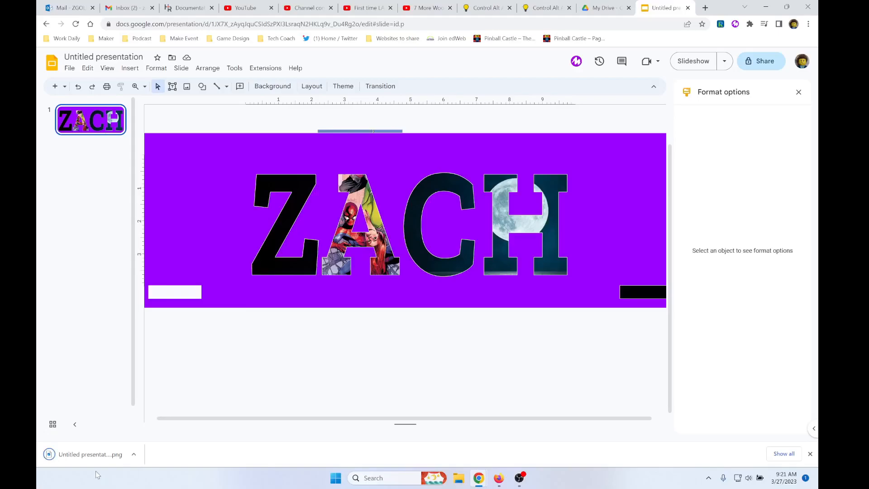
- Open the downloaded PNG in the image viewer, inspect the lettering up close, and close the viewer
click(90, 454)
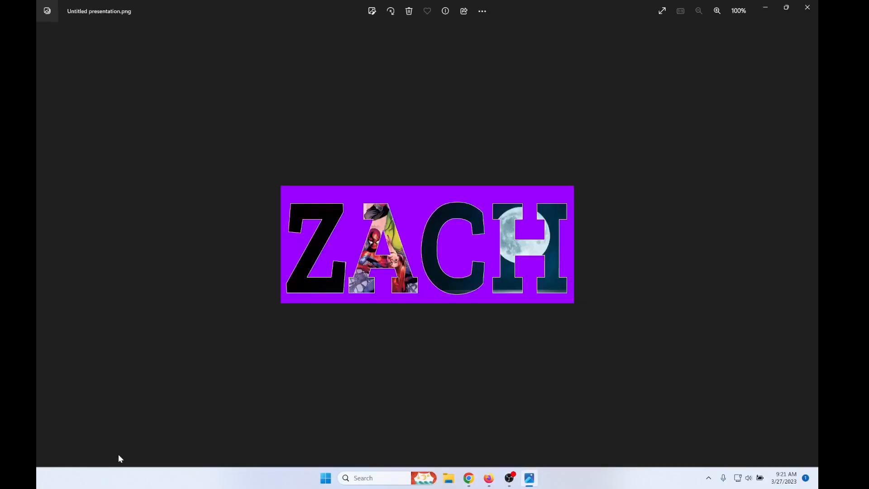
scroll(538, 247, up, 4)
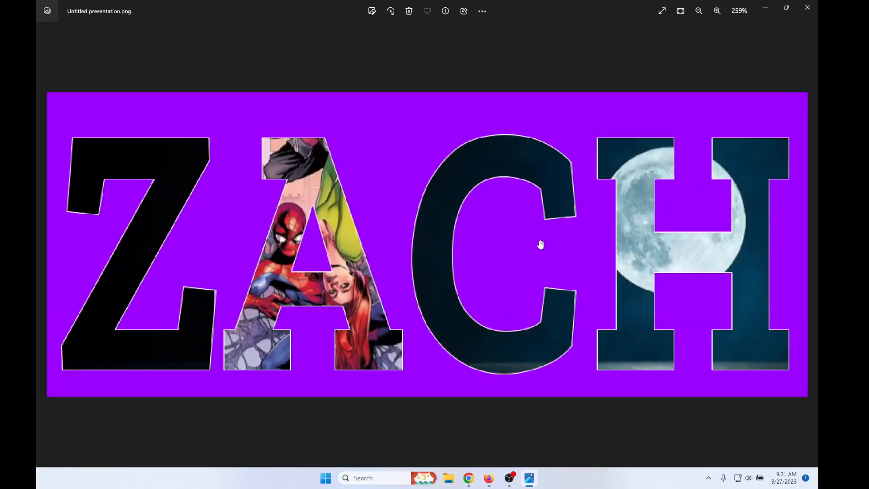
scroll(537, 247, down, 2)
scroll(537, 246, down, 2)
right_click(515, 251)
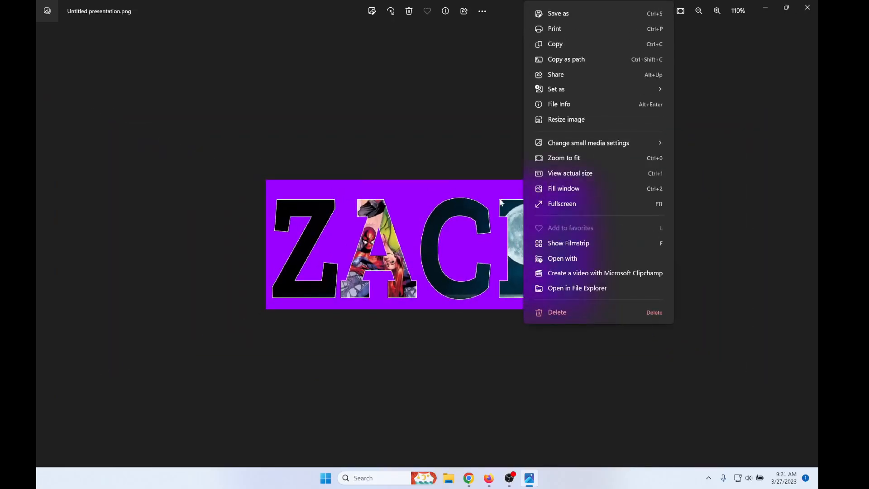
click(481, 130)
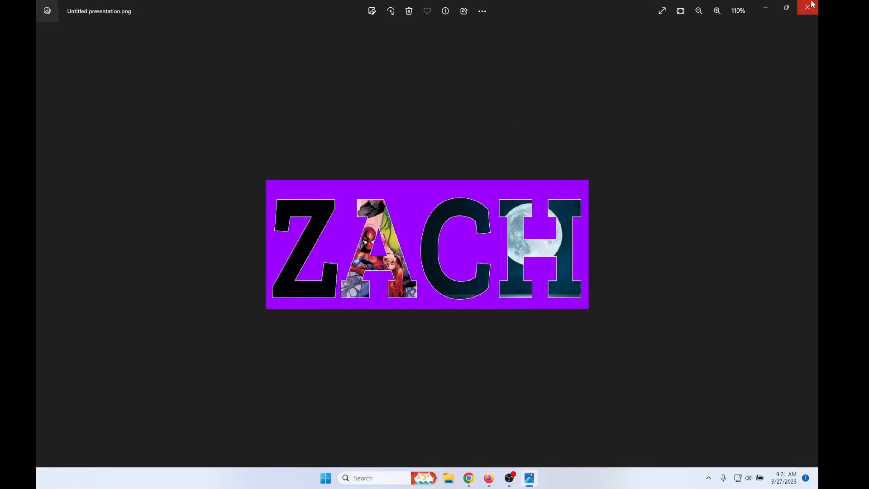
click(807, 7)
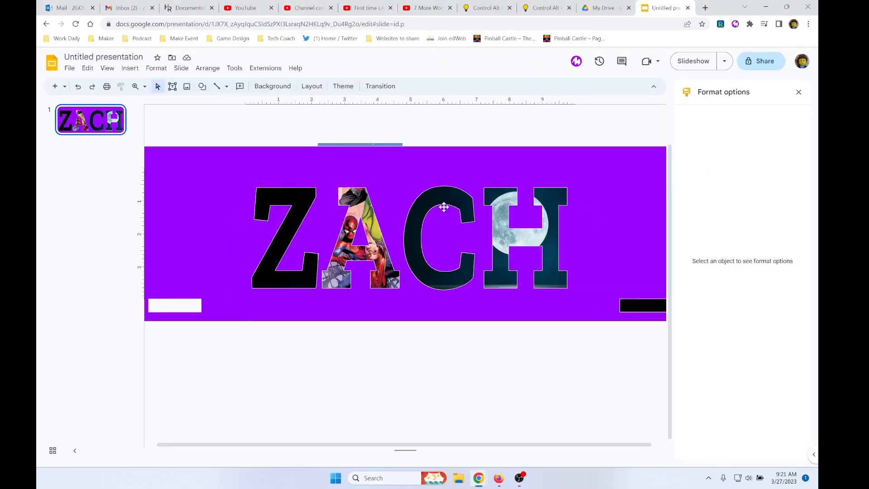